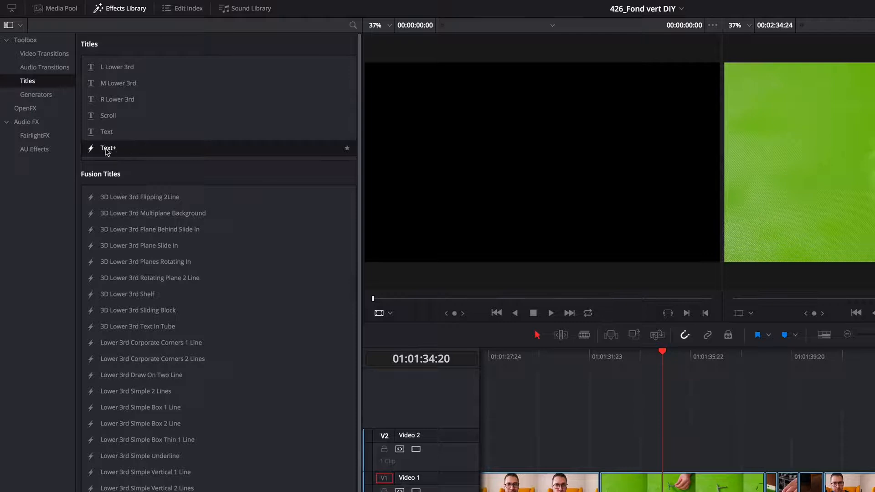
# Place a Text+ title on the Video 2 track above the green background clip and open its text settings.
pyautogui.moveTo(108, 150); pyautogui.dragTo(614, 459)
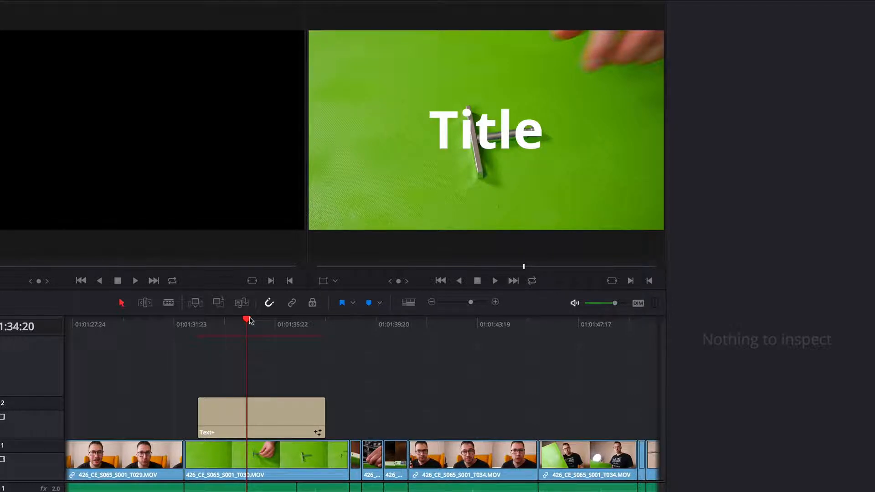
pyautogui.click(228, 418)
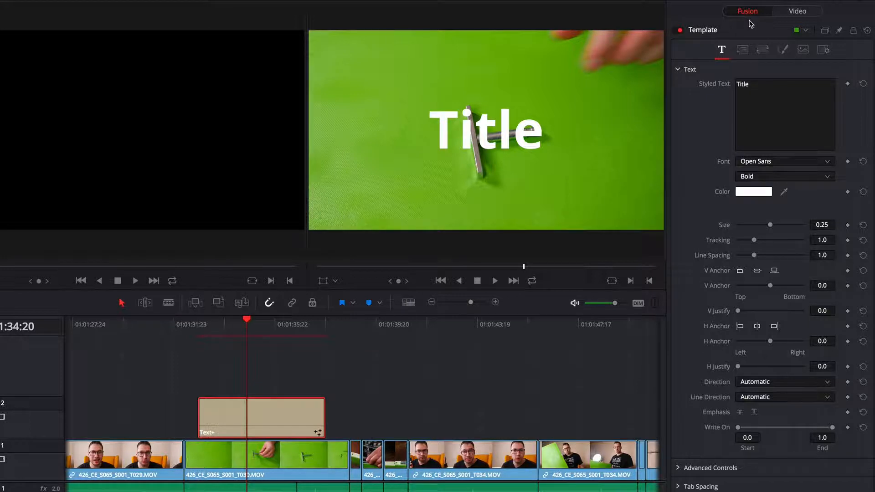
pyautogui.click(685, 73)
pyautogui.click(682, 70)
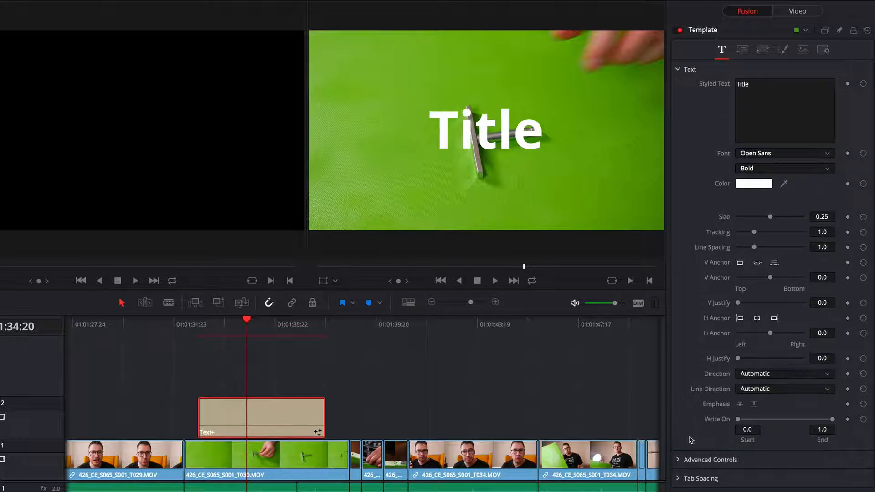
# Replace the title's placeholder text with Maximus.
pyautogui.click(771, 86)
pyautogui.write('Maximys')
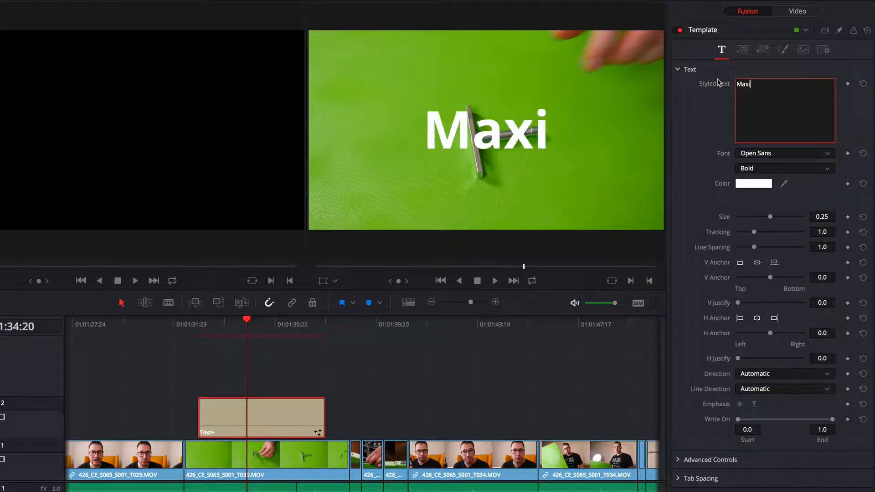
pyautogui.press('BackSpace')
pyautogui.press('BackSpace')
pyautogui.write('us')
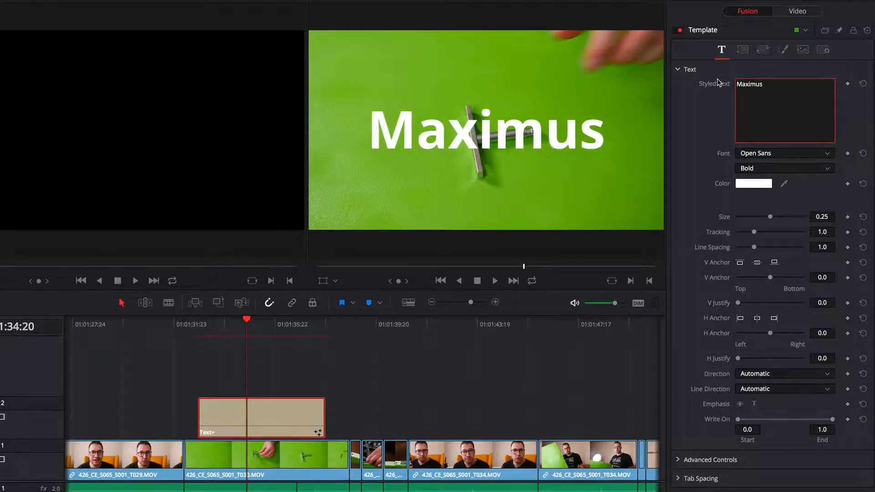
# Set the title's font to Poppins.
pyautogui.click(768, 154)
pyautogui.write('po')
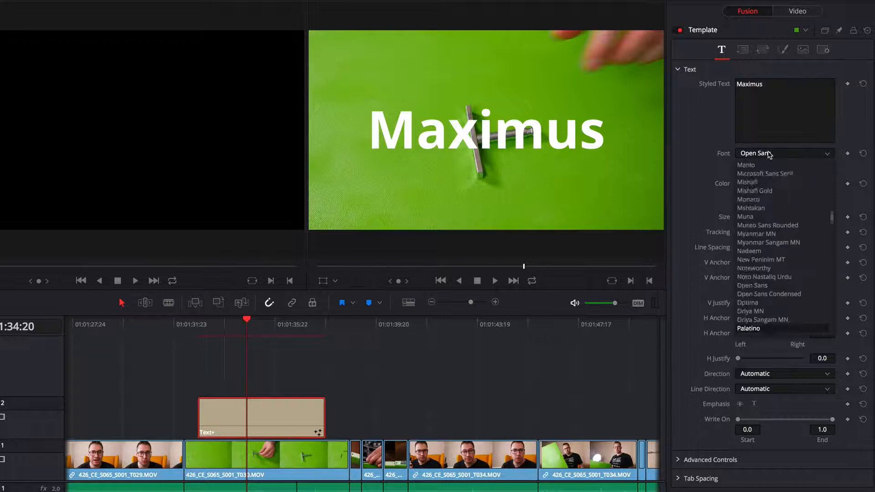
pyautogui.press('Return')
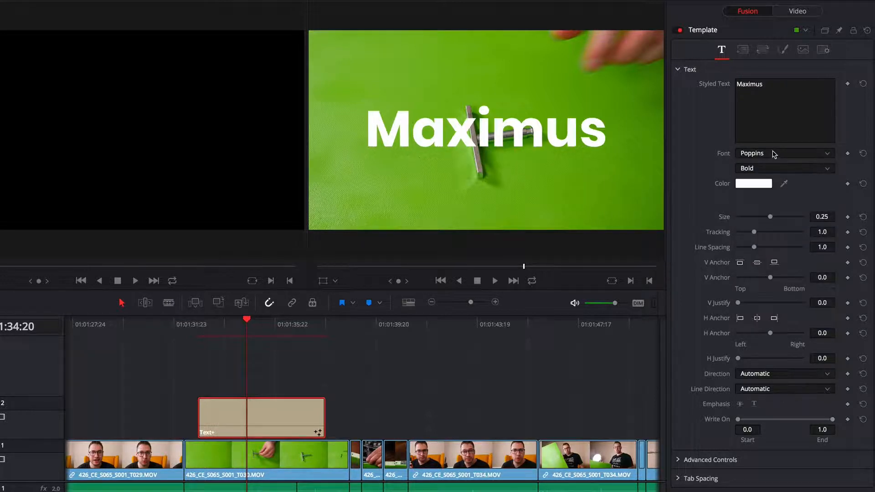
pyautogui.click(768, 184)
pyautogui.click(357, 337)
pyautogui.moveTo(735, 304); pyautogui.dragTo(710, 306)
pyautogui.moveTo(832, 419); pyautogui.dragTo(850, 420)
pyautogui.moveTo(738, 420)
pyautogui.mouseDown()
pyautogui.moveTo(777, 420)
pyautogui.moveTo(738, 419)
pyautogui.mouseUp()
# Keyframe the title's Write On start from 0.0 at 01:01:32:22 to 1.0 at 01:01:34:04.
pyautogui.moveTo(225, 330); pyautogui.dragTo(202, 334)
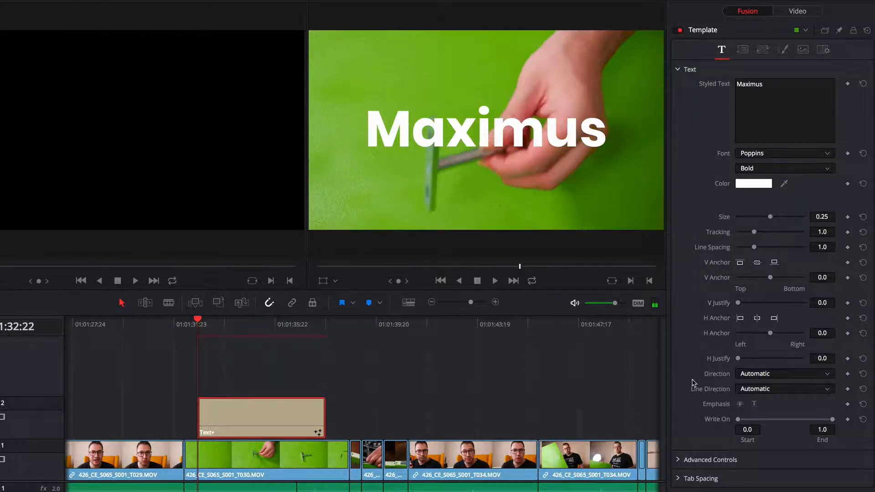
pyautogui.click(848, 420)
pyautogui.moveTo(218, 328); pyautogui.dragTo(231, 329)
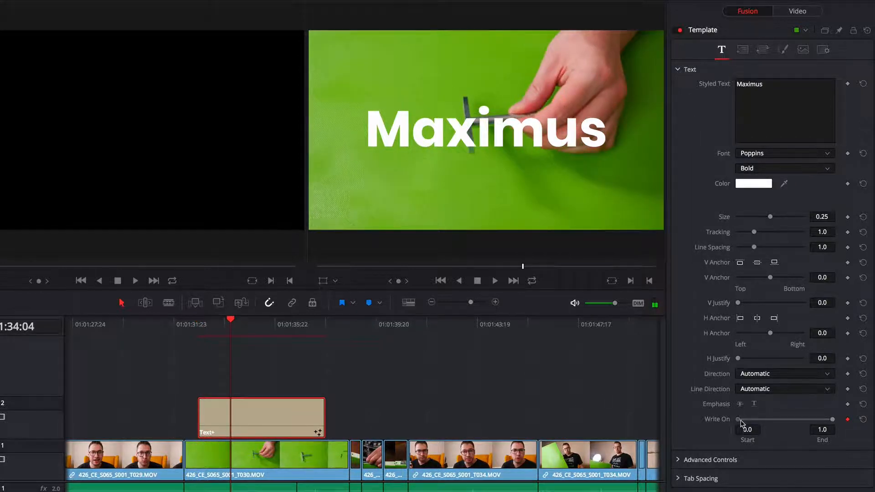
pyautogui.moveTo(739, 419); pyautogui.dragTo(827, 419)
# Play the timeline from the start of the title to check its Write On animation.
pyautogui.click(202, 329)
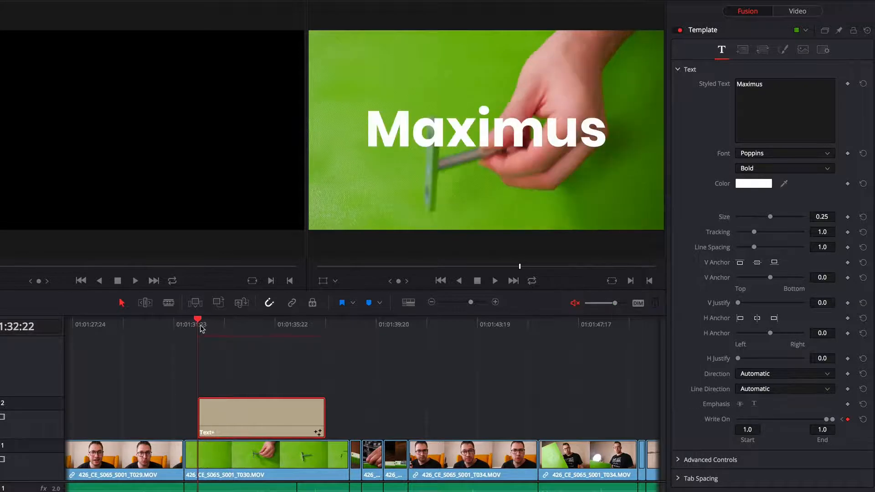
pyautogui.press('space')
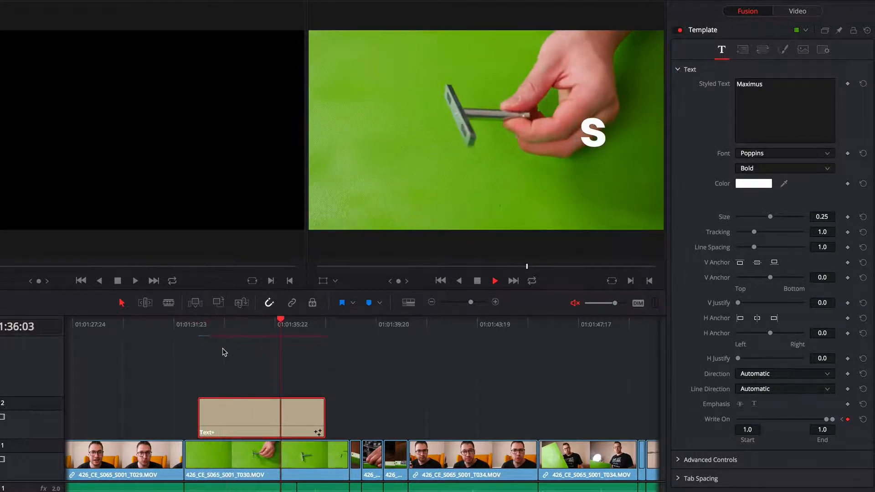
pyautogui.press('space')
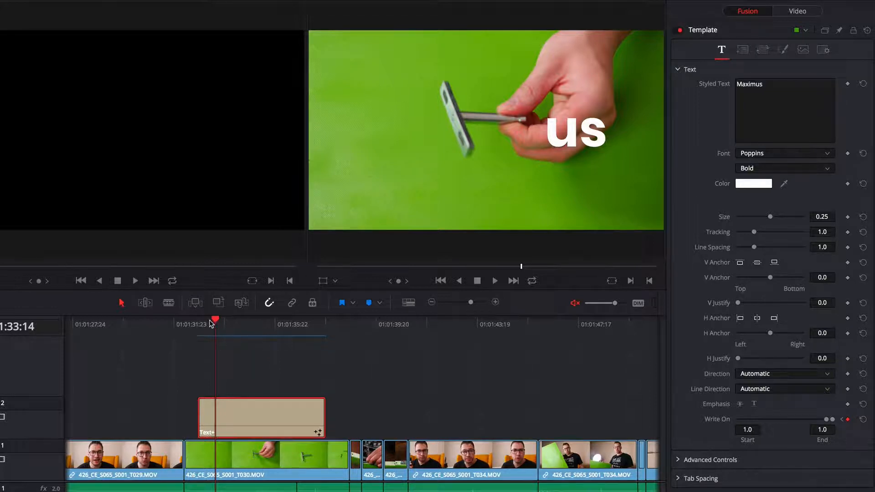
pyautogui.click(181, 327)
pyautogui.click(176, 325)
pyautogui.press('space')
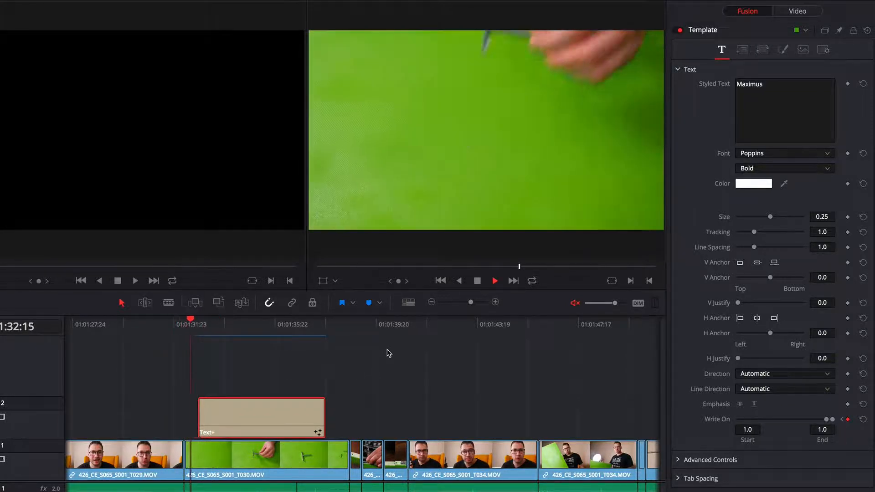
pyautogui.press('space')
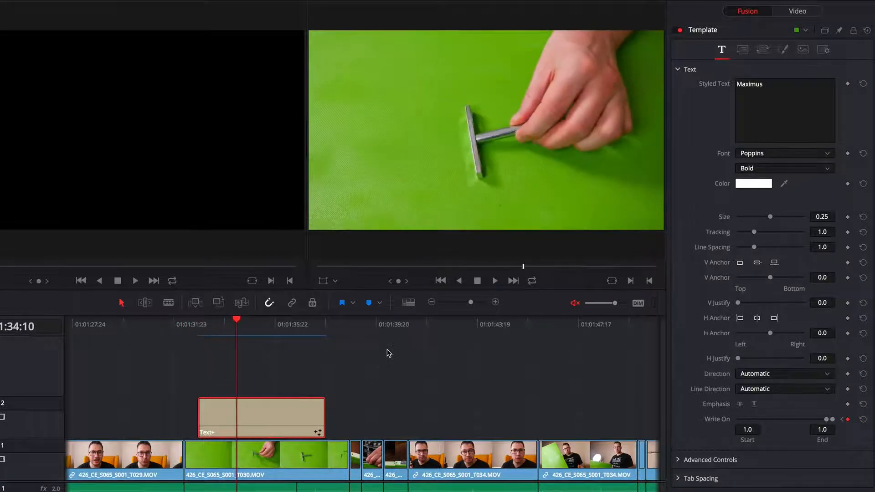
# Try raising Force Monospaced in the title's advanced controls and undo the change.
pyautogui.click(679, 71)
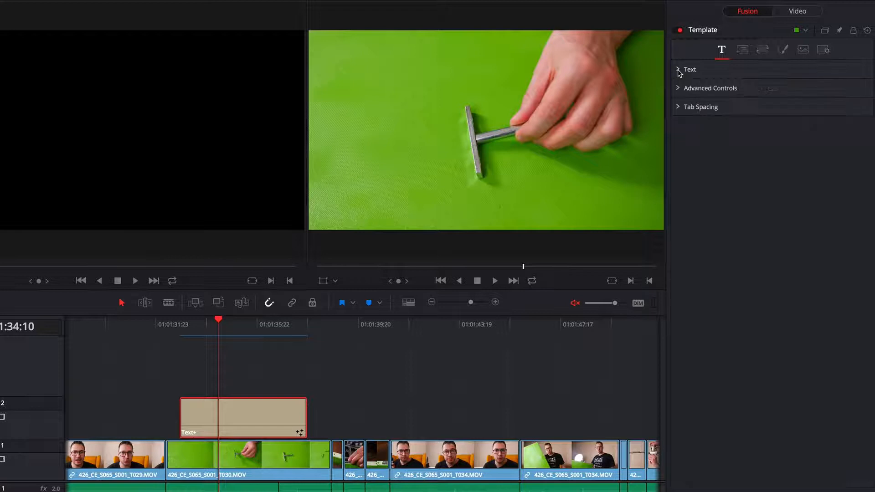
pyautogui.click(678, 89)
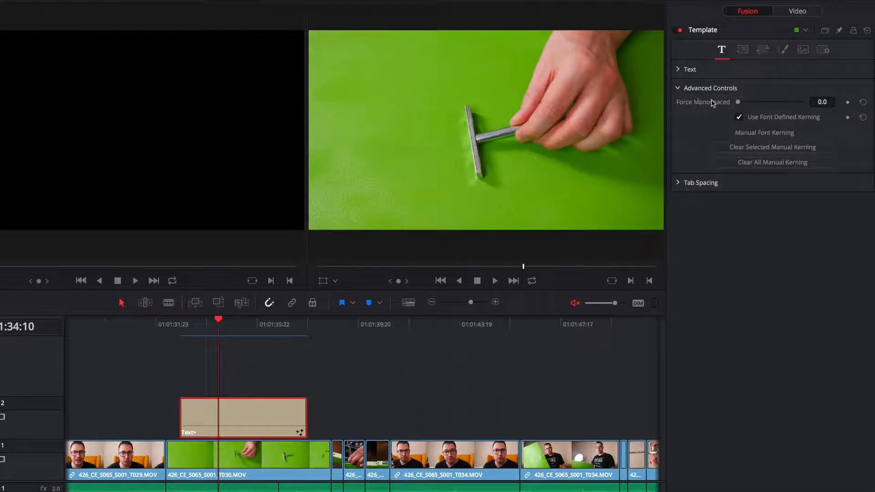
pyautogui.moveTo(200, 326); pyautogui.dragTo(180, 328)
pyautogui.moveTo(738, 102); pyautogui.dragTo(807, 109)
pyautogui.hotkey('ctrl', 'z')
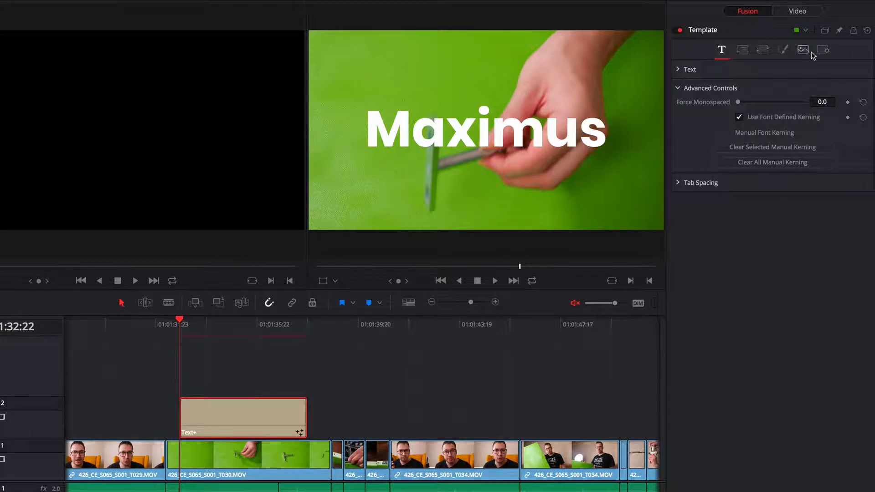
pyautogui.click(681, 88)
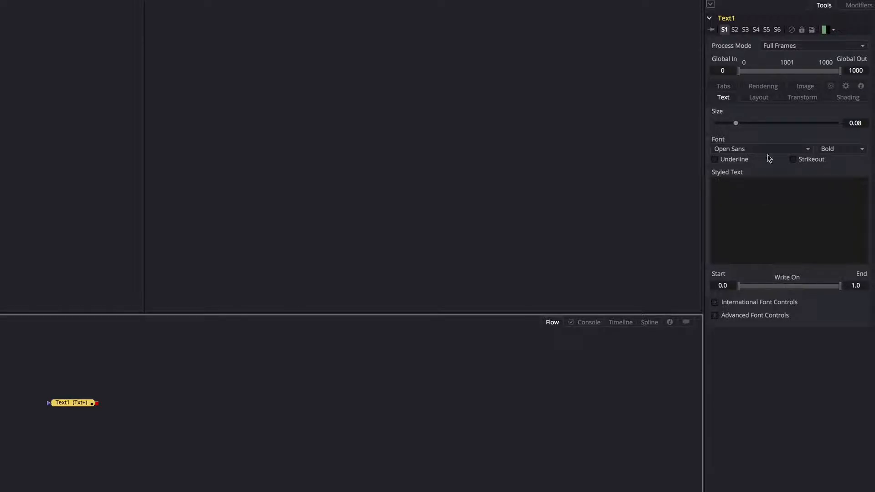
# Review the Text1 layout options in Fusion, and try rotating the title with the layout rotation angles in DaVinci Resolve.
pyautogui.click(761, 98)
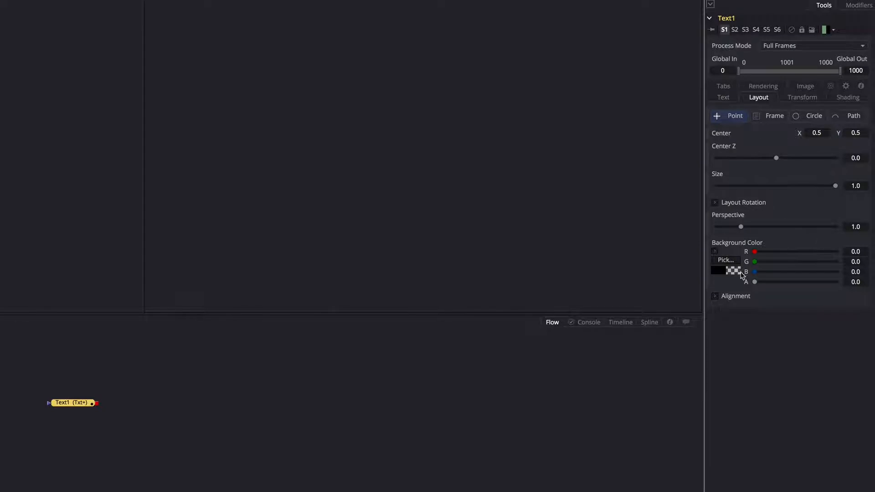
pyautogui.press('super+Tab')
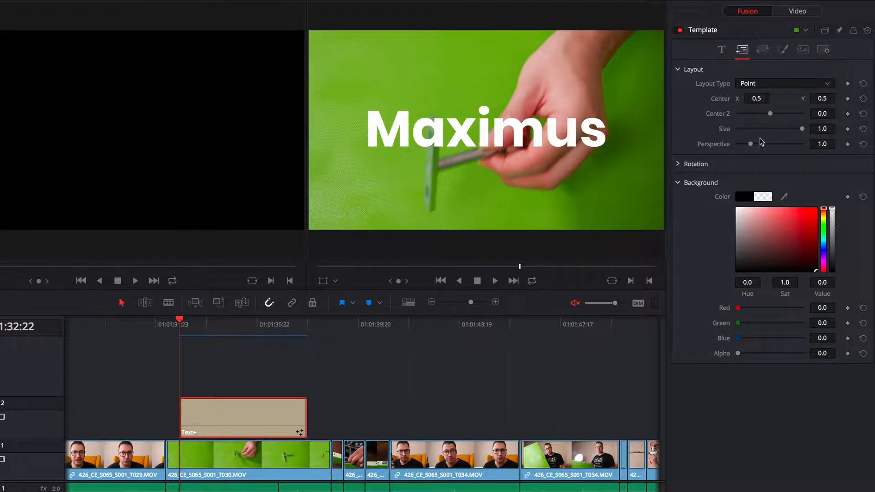
pyautogui.click(678, 165)
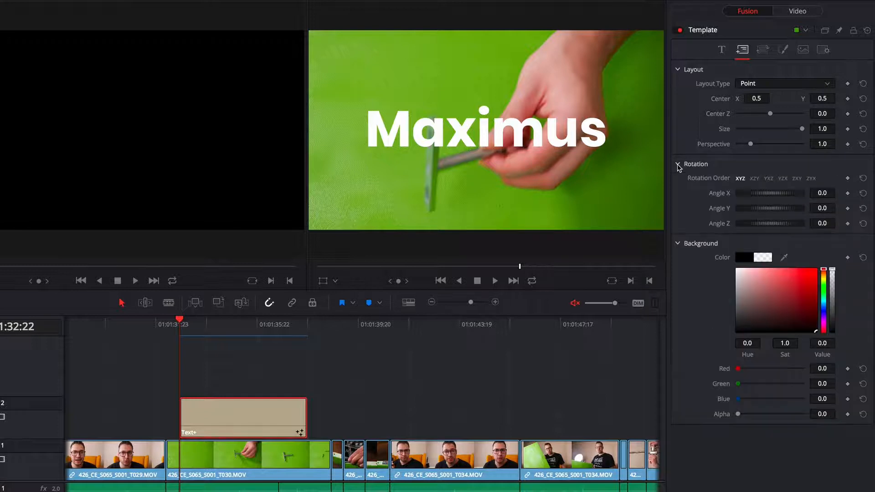
pyautogui.moveTo(759, 195); pyautogui.dragTo(787, 226)
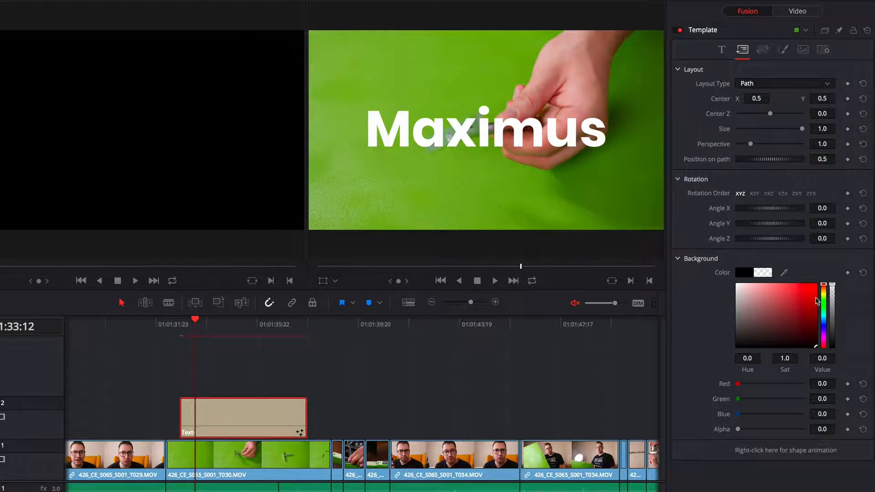
# Set the title's background color to pure red, try its alpha at 1.0 and return the alpha to 0.0.
pyautogui.moveTo(793, 307); pyautogui.dragTo(796, 286)
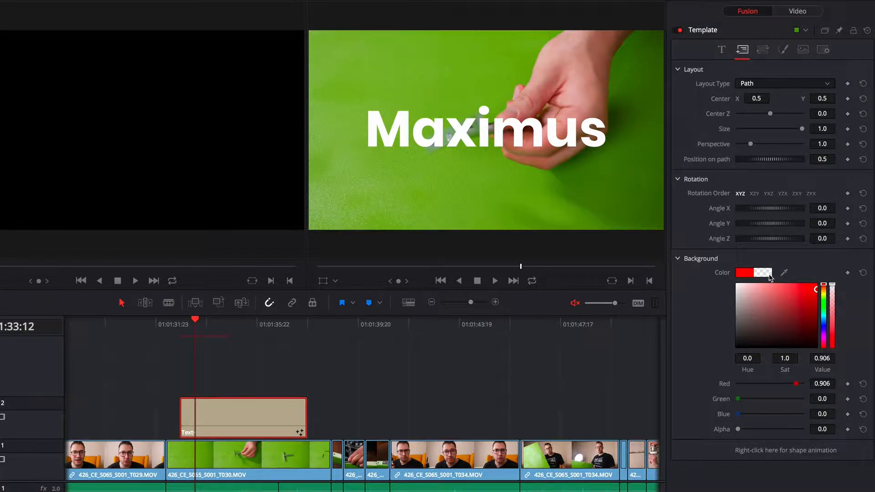
pyautogui.click(769, 275)
pyautogui.moveTo(331, 301); pyautogui.dragTo(290, 303)
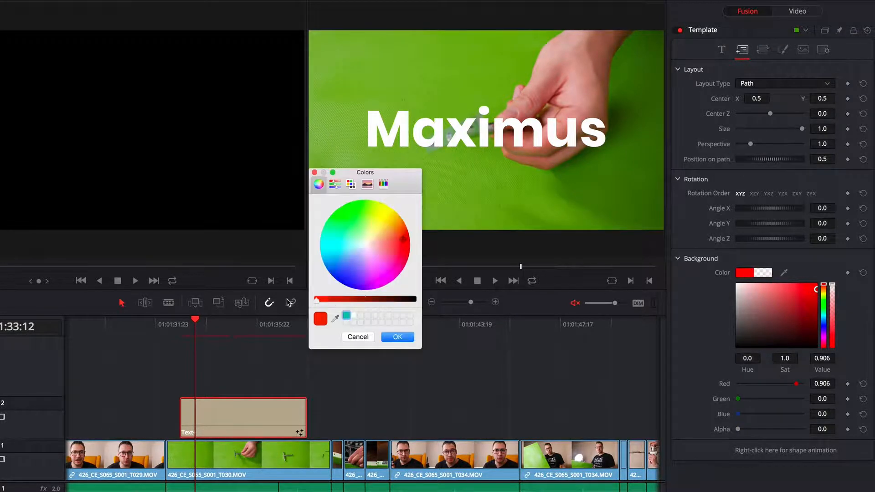
pyautogui.click(399, 337)
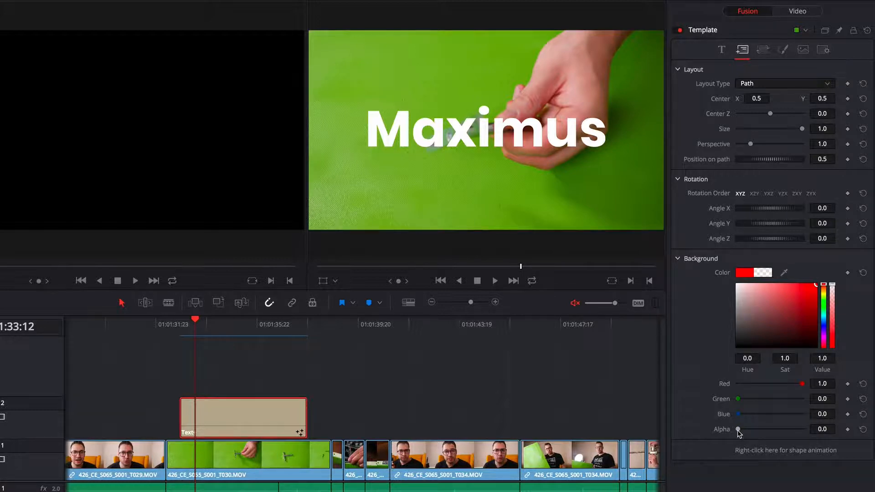
pyautogui.moveTo(738, 430); pyautogui.dragTo(823, 430)
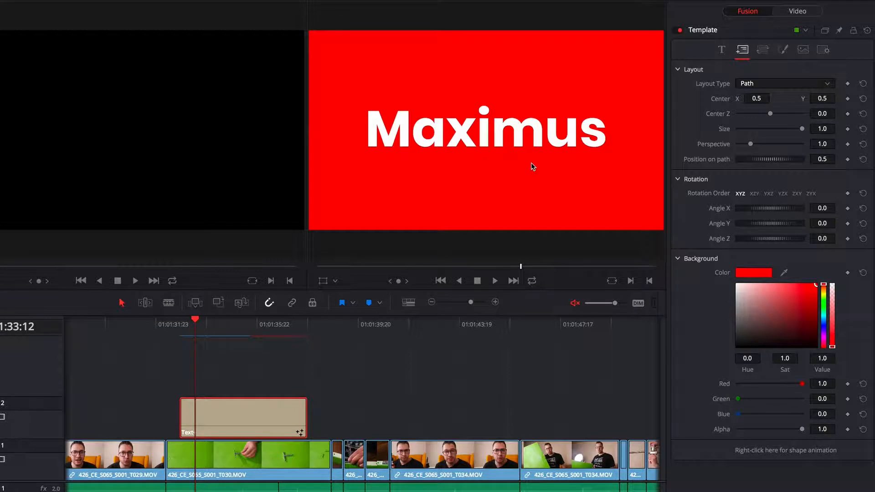
pyautogui.moveTo(802, 429); pyautogui.dragTo(738, 431)
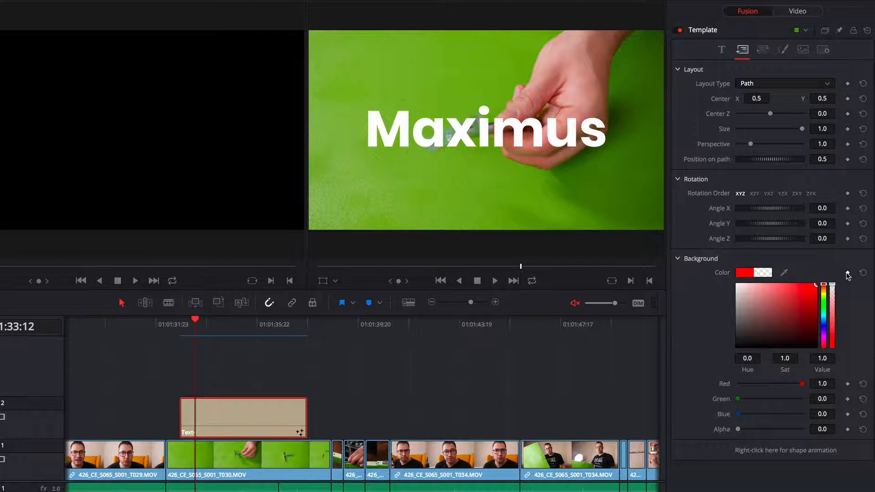
# Keyframe the title background from red with alpha 0.4 at 01:01:33:12 to blue at 01:01:35:01, with alpha 0.0 at 01:01:34:20.
pyautogui.moveTo(738, 429); pyautogui.dragTo(765, 429)
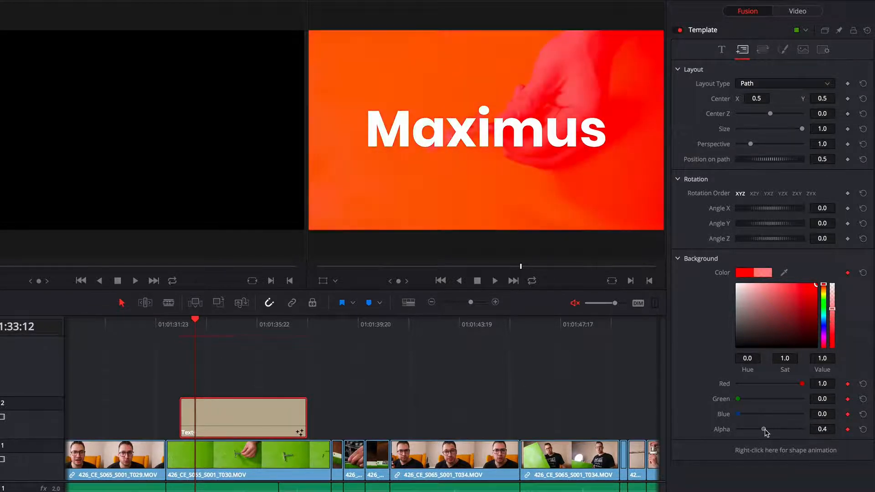
pyautogui.click(235, 325)
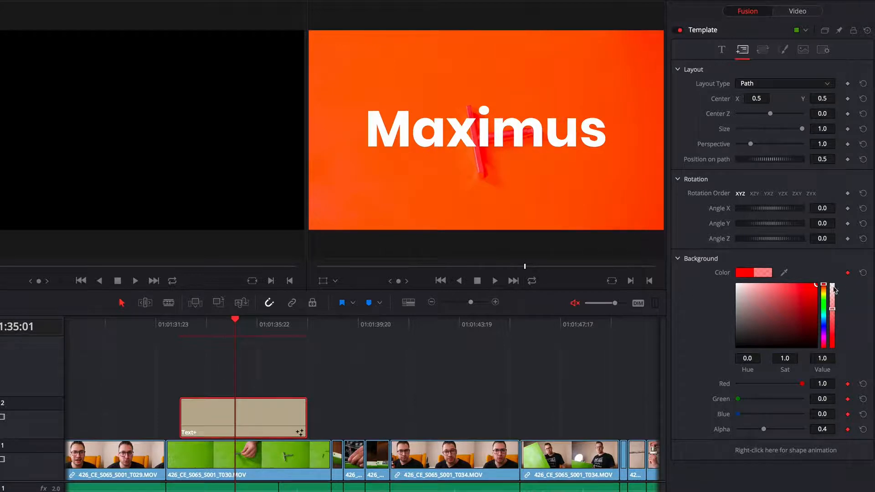
pyautogui.moveTo(825, 314); pyautogui.dragTo(824, 323)
pyautogui.moveTo(202, 332); pyautogui.dragTo(230, 333)
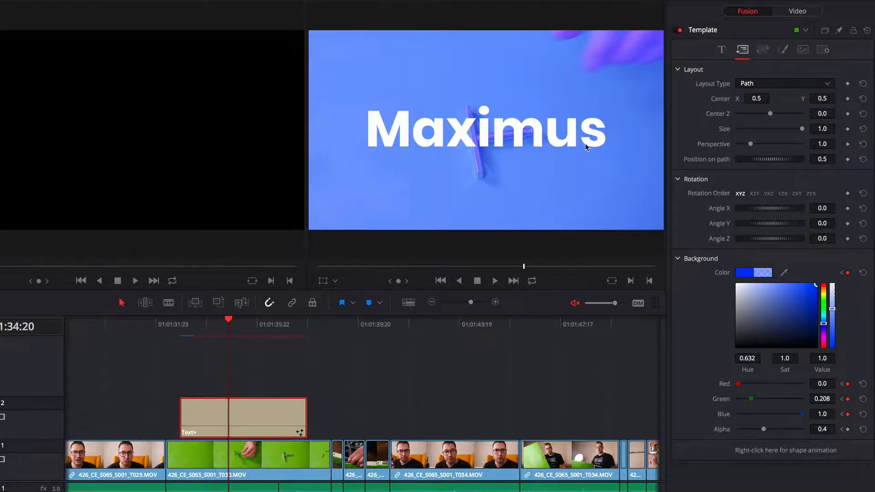
pyautogui.moveTo(764, 429); pyautogui.dragTo(666, 429)
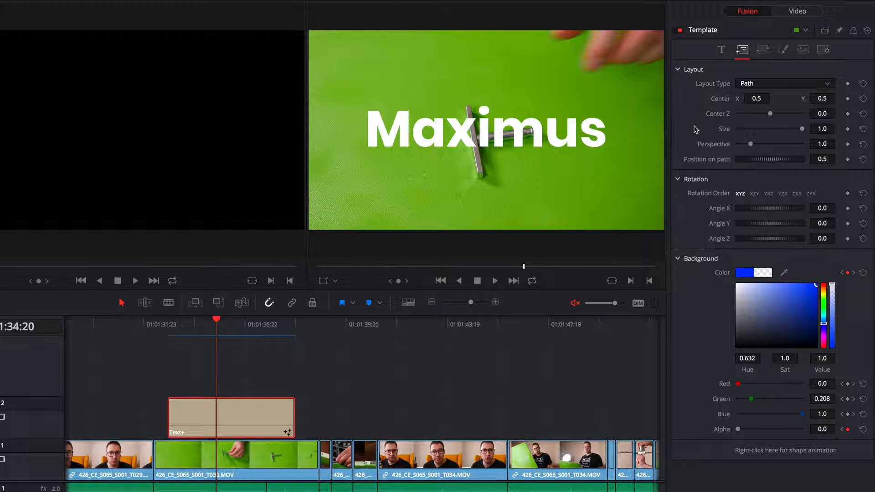
# Compare the title's Transform settings with the Text1 Transform options in Fusion, including Character Shear X.
pyautogui.click(762, 50)
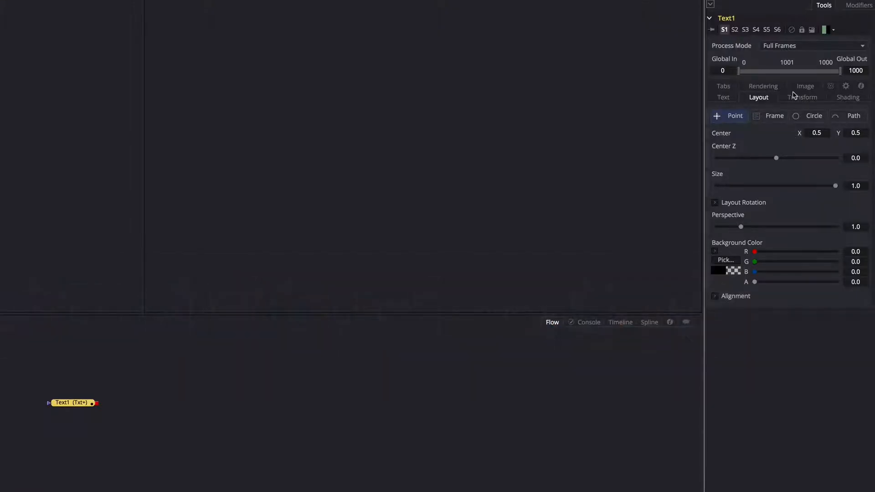
pyautogui.click(794, 96)
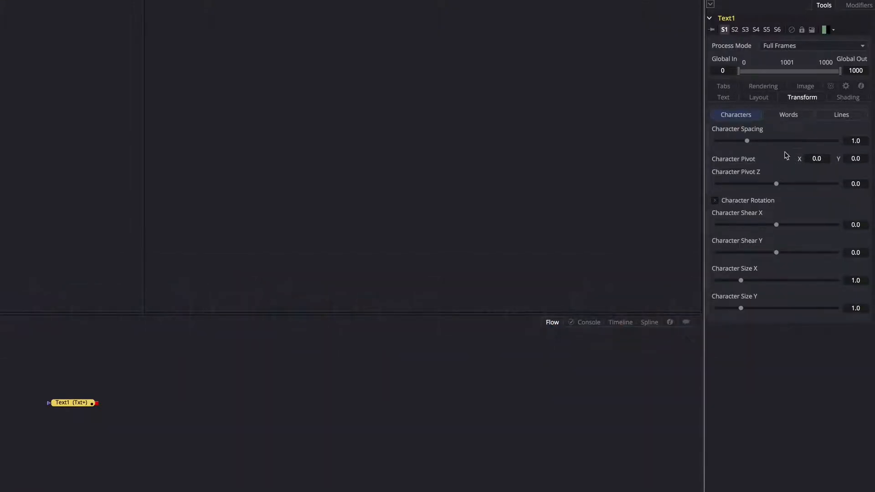
pyautogui.moveTo(777, 225); pyautogui.dragTo(756, 225)
pyautogui.click(778, 230)
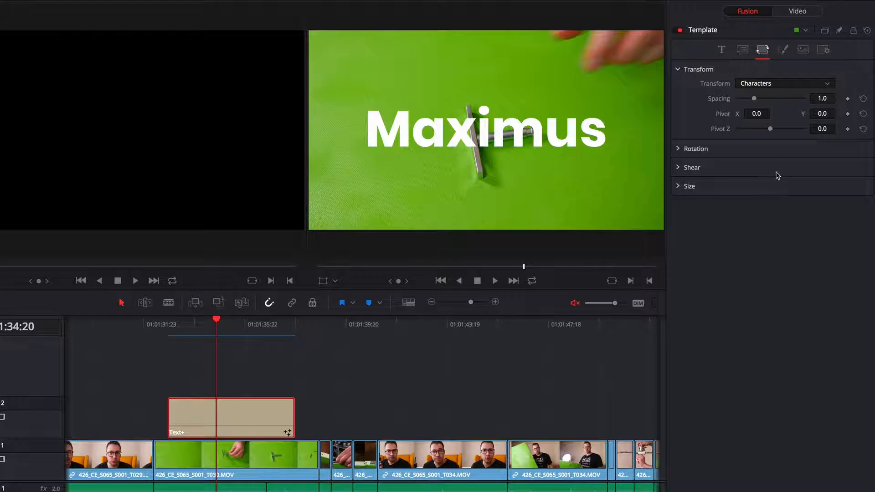
# Try the title's character Pivot Z and reset it, and check the available Transform targets, keeping Characters.
pyautogui.moveTo(770, 130); pyautogui.dragTo(749, 135)
pyautogui.click(771, 133)
pyautogui.click(787, 87)
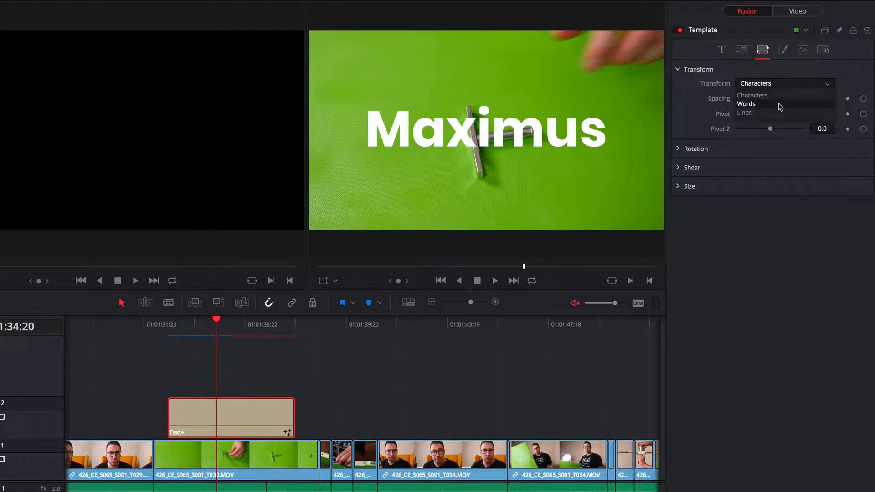
pyautogui.click(752, 95)
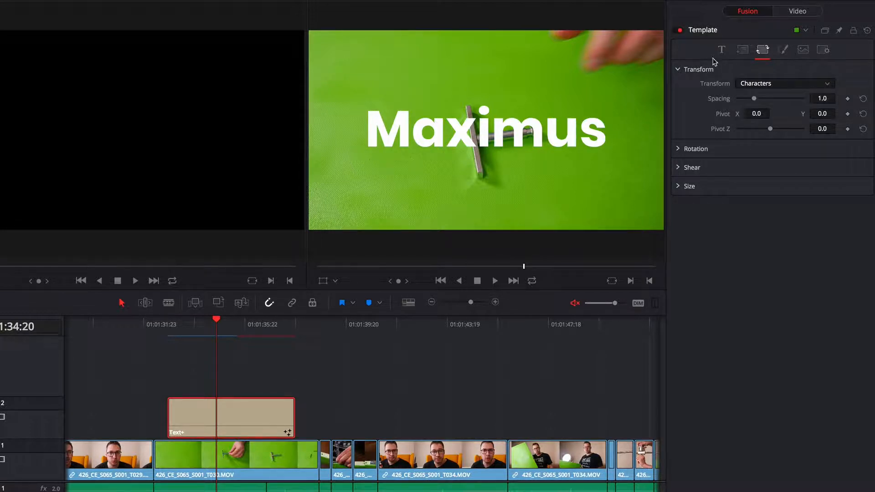
# Extend the styled text to "Maximus Maximus" on two lines and reduce the text size to about 0.1654.
pyautogui.click(721, 50)
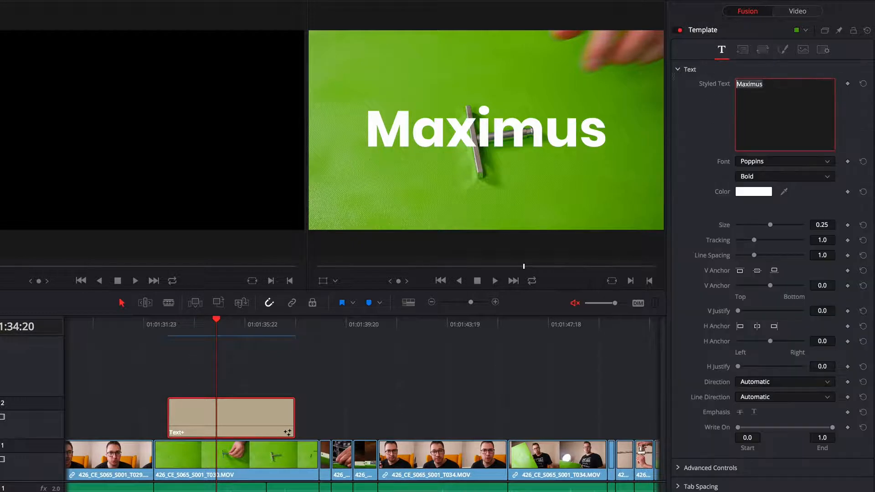
pyautogui.click(740, 91)
pyautogui.write('Maximus')
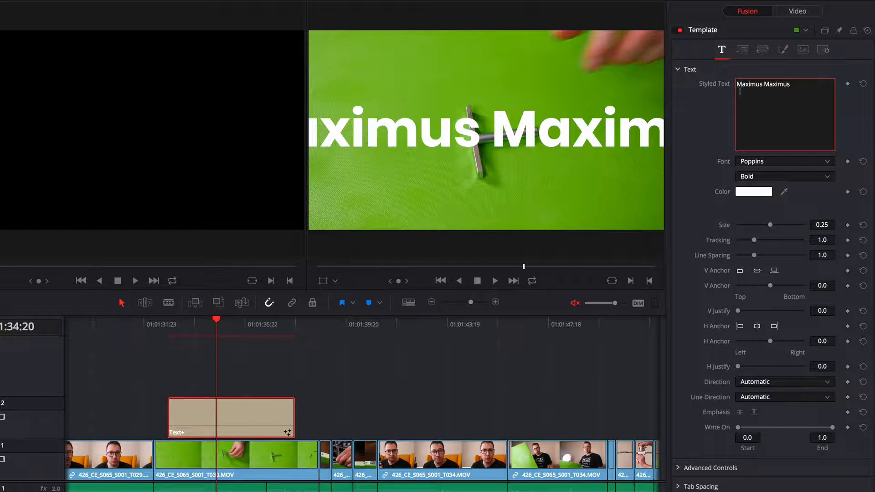
pyautogui.hotkey('ctrl', 'a')
pyautogui.hotkey('ctrl', 'c')
pyautogui.click(739, 91)
pyautogui.press('Return')
pyautogui.hotkey('ctrl', 'v')
pyautogui.moveTo(771, 225); pyautogui.dragTo(762, 227)
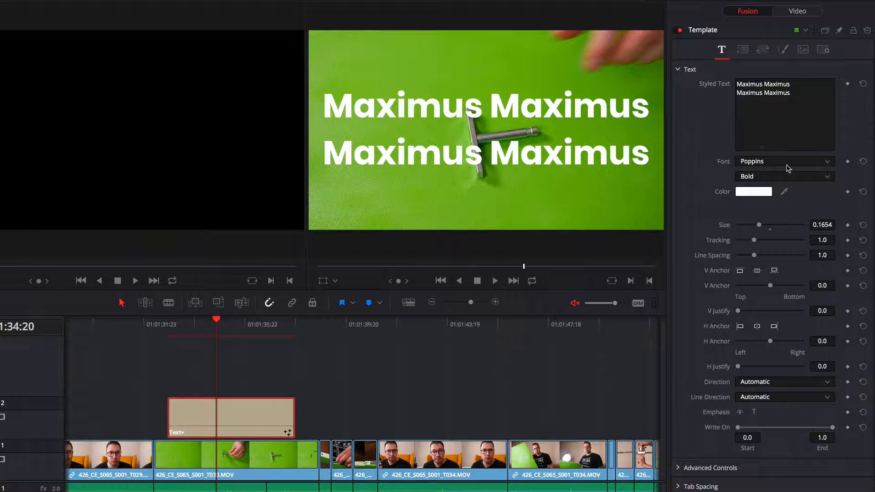
# Try the transform spacing on characters, words and lines, leaving the Transform target at Lines with spacing 1.0.
pyautogui.click(765, 52)
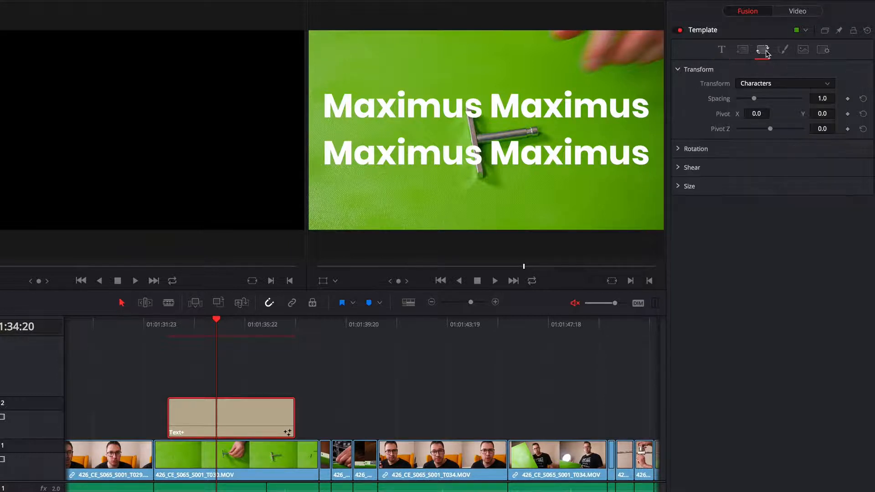
pyautogui.moveTo(758, 101)
pyautogui.mouseDown()
pyautogui.moveTo(766, 101)
pyautogui.moveTo(756, 103)
pyautogui.mouseUp()
pyautogui.click(756, 84)
pyautogui.click(756, 103)
pyautogui.moveTo(756, 101)
pyautogui.mouseDown()
pyautogui.moveTo(792, 104)
pyautogui.moveTo(754, 103)
pyautogui.moveTo(768, 95)
pyautogui.mouseUp()
pyautogui.click(758, 85)
pyautogui.click(757, 112)
pyautogui.doubleClick(755, 104)
# Expand the Rotation and Shear settings, try shearing the title's lines and undo the shear changes.
pyautogui.click(683, 150)
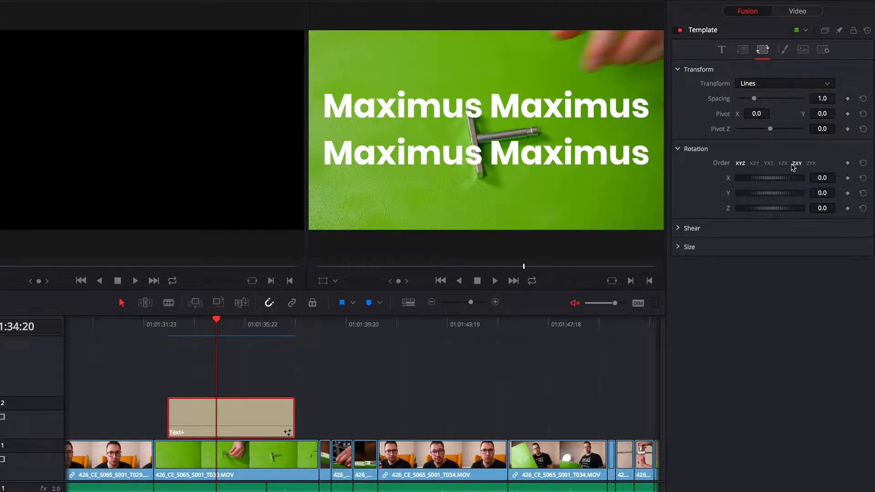
pyautogui.click(680, 229)
pyautogui.moveTo(769, 243); pyautogui.dragTo(760, 258)
pyautogui.hotkey('ctrl', 'z')
pyautogui.hotkey('ctrl', 'z')
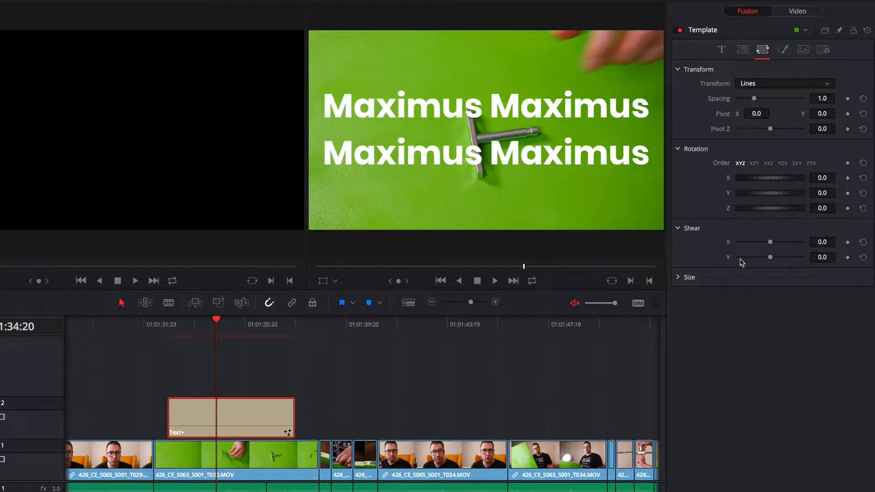
# Try line sizes of X 1.614 and Y 1.772 on the title and return both to 1.0.
pyautogui.click(679, 278)
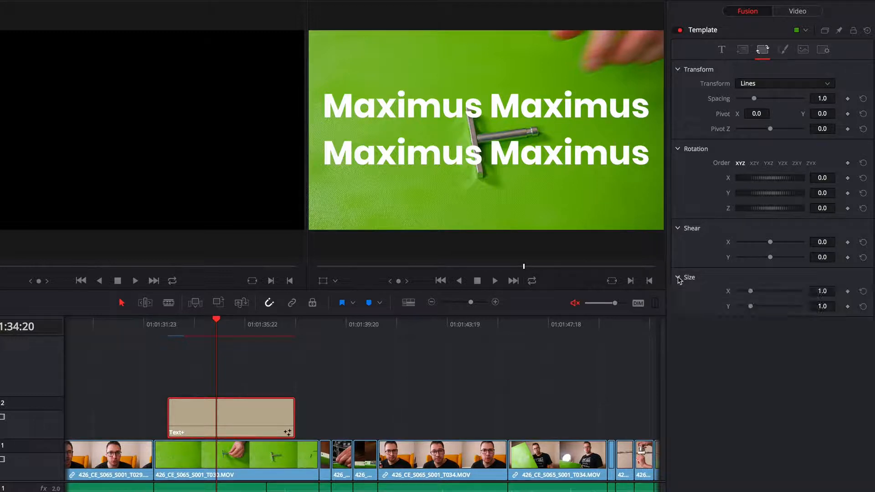
pyautogui.moveTo(752, 294); pyautogui.dragTo(773, 294)
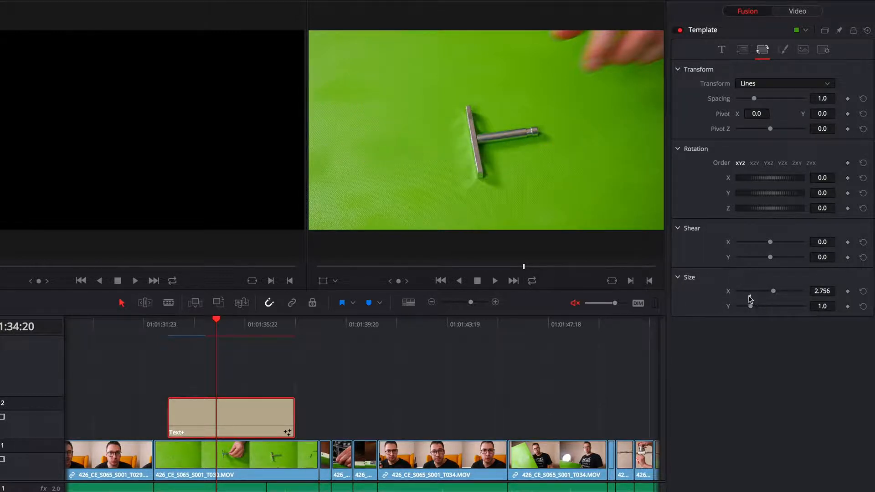
pyautogui.doubleClick(753, 296)
pyautogui.moveTo(752, 295); pyautogui.dragTo(758, 294)
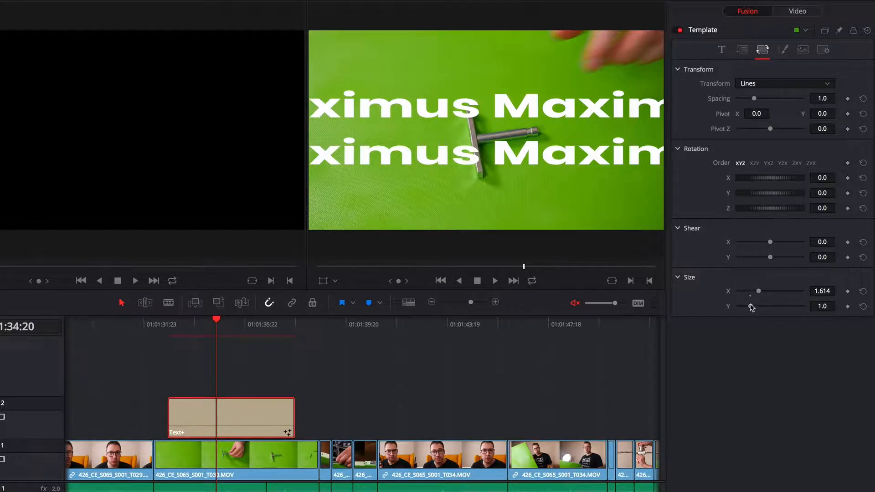
pyautogui.moveTo(751, 307); pyautogui.dragTo(760, 307)
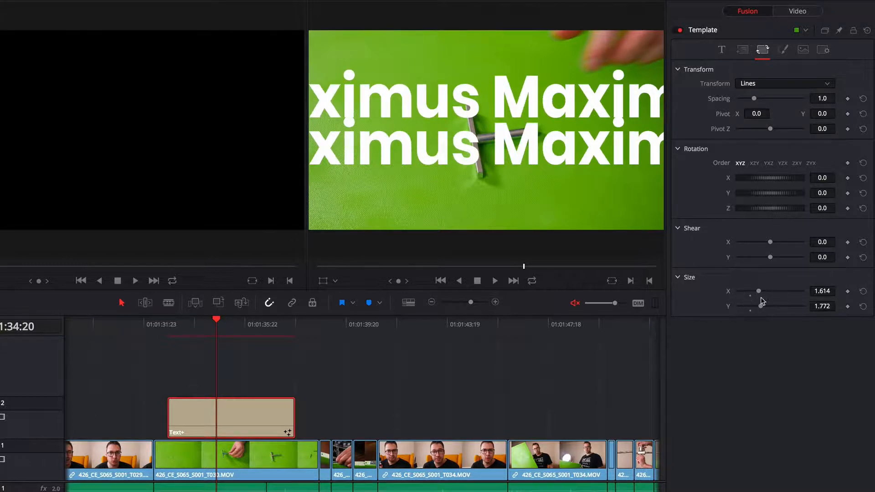
pyautogui.doubleClick(753, 294)
pyautogui.doubleClick(752, 308)
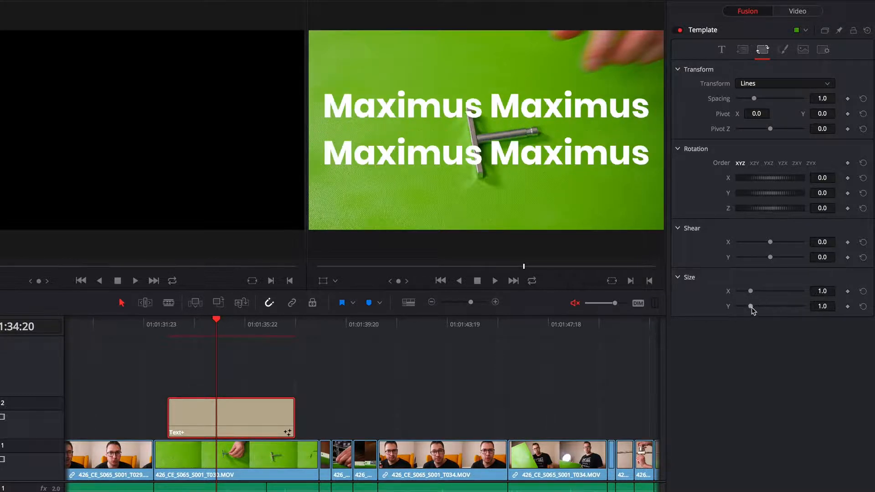
# Show the transform overlay in the viewer, and try line rotations of X 130.4 and Z 112.2, resetting both.
pyautogui.click(721, 50)
pyautogui.click(324, 281)
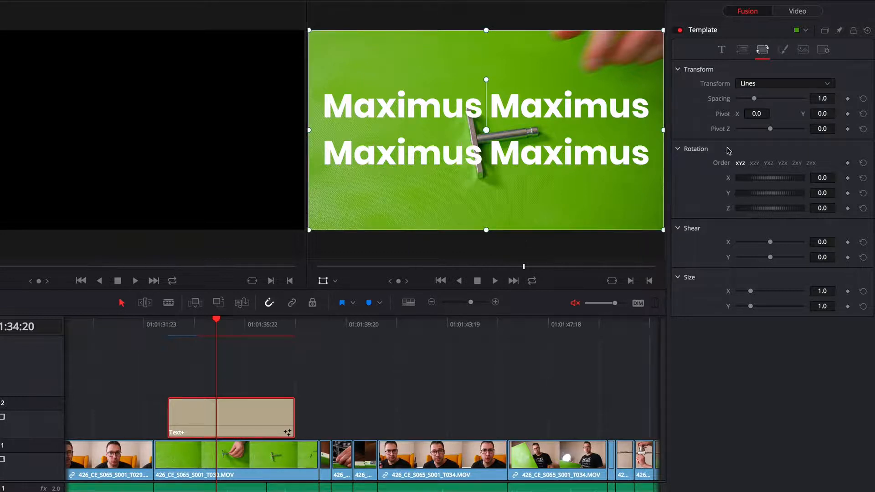
pyautogui.moveTo(749, 178); pyautogui.dragTo(781, 209)
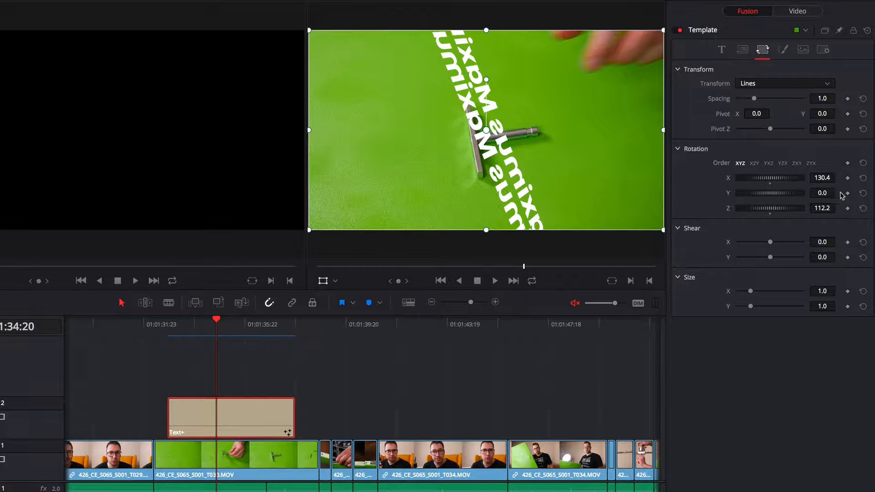
pyautogui.click(863, 178)
pyautogui.click(863, 209)
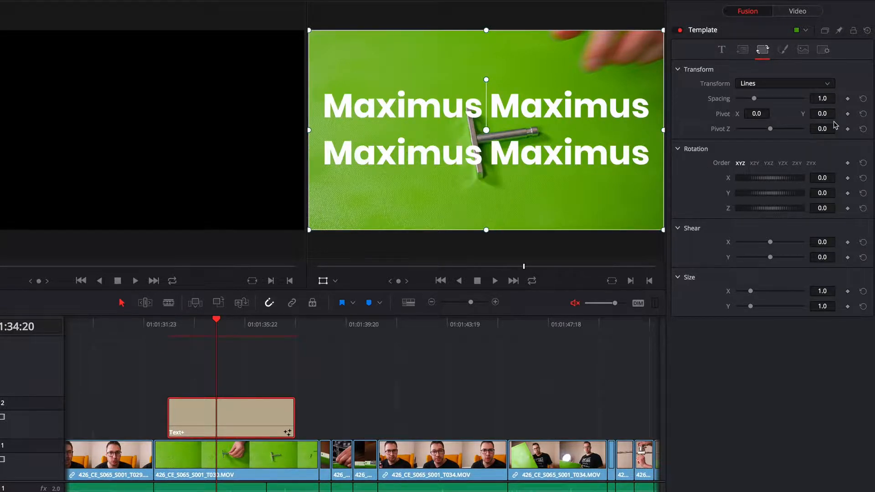
# Change shading element 1 to the text outline appearance at opacity 1.0, and try the join styles, keeping the third one.
pyautogui.click(785, 54)
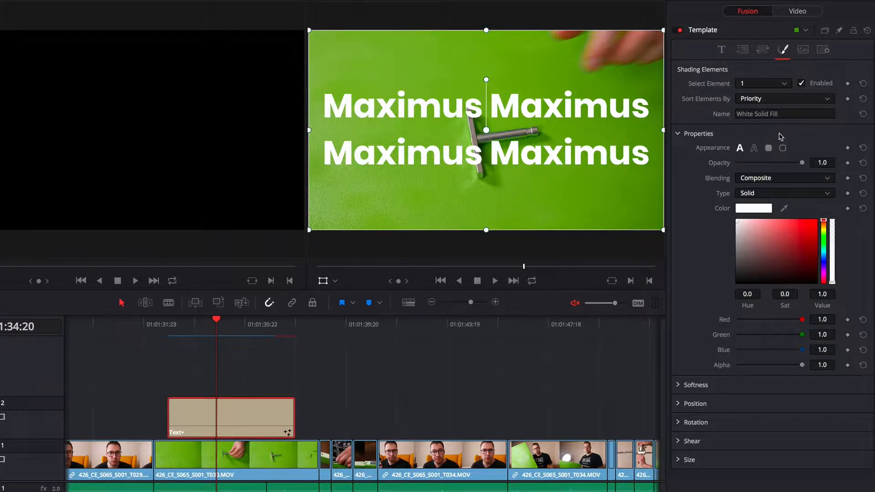
pyautogui.click(726, 51)
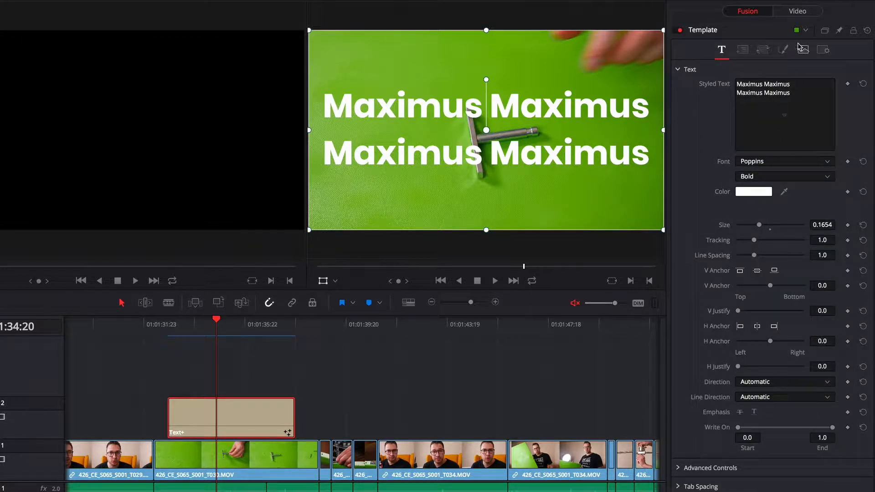
pyautogui.click(785, 50)
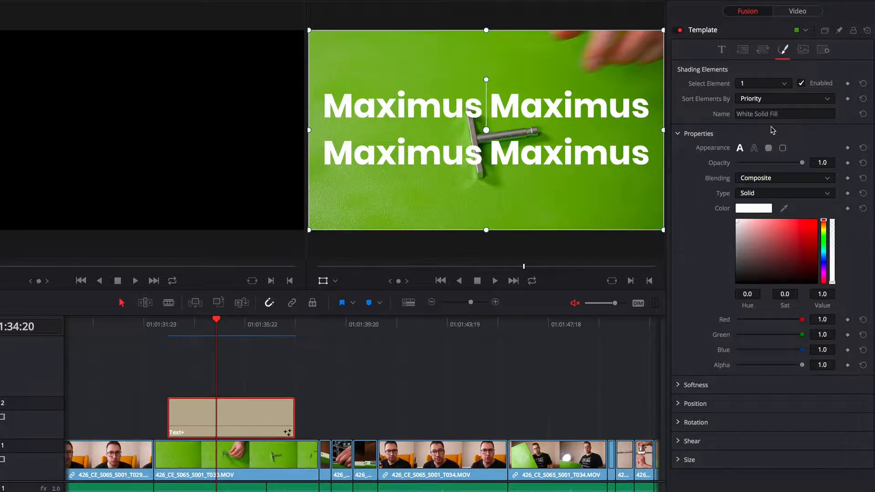
pyautogui.click(754, 148)
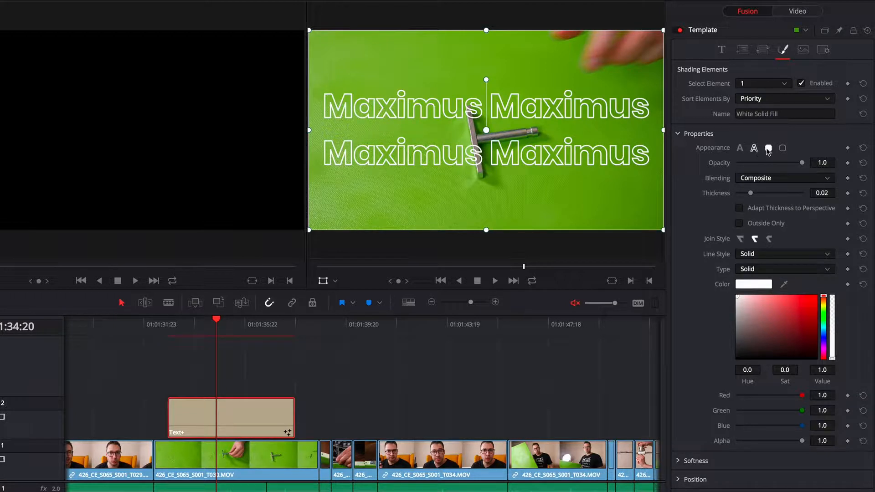
pyautogui.moveTo(803, 163); pyautogui.dragTo(844, 169)
pyautogui.click(741, 239)
pyautogui.click(755, 240)
pyautogui.click(770, 240)
# Try the Dash line style on the title's outline and return it to Solid.
pyautogui.click(767, 263)
pyautogui.click(765, 276)
pyautogui.click(774, 255)
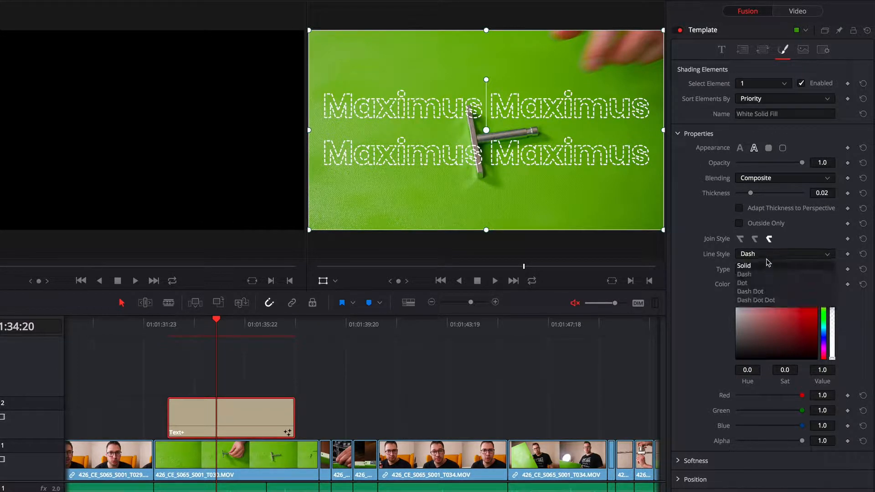
pyautogui.click(769, 264)
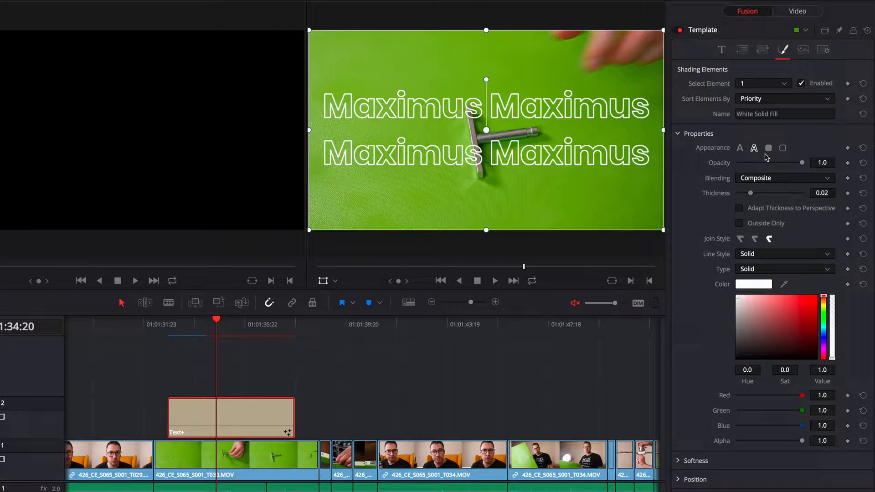
# Examine shading element 1's Position, Rotation, Shear, Size and Properties settings.
pyautogui.click(723, 51)
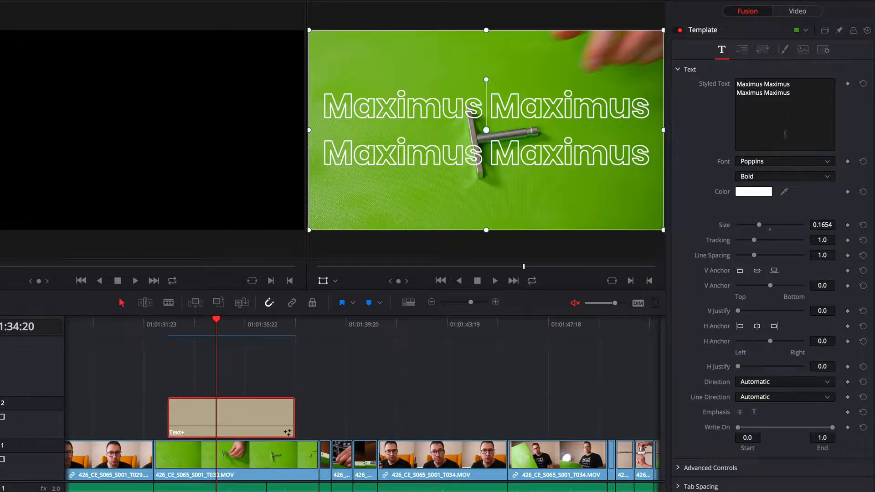
pyautogui.click(783, 49)
pyautogui.click(679, 134)
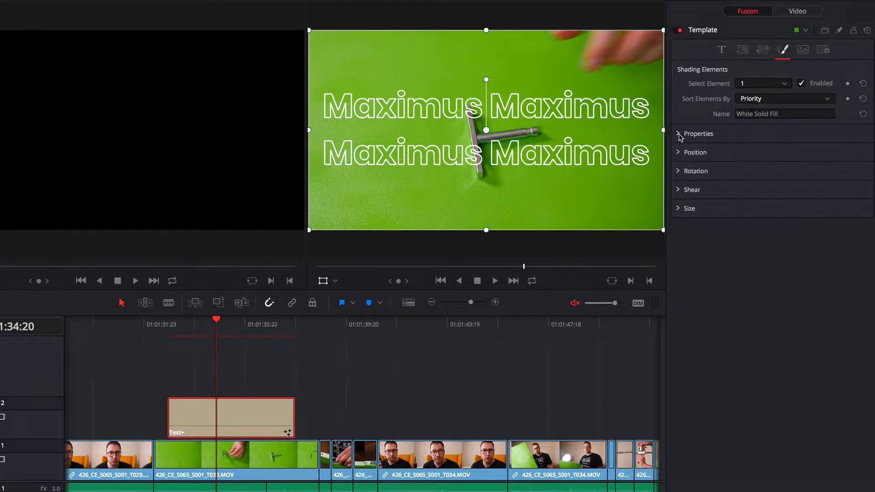
pyautogui.click(679, 153)
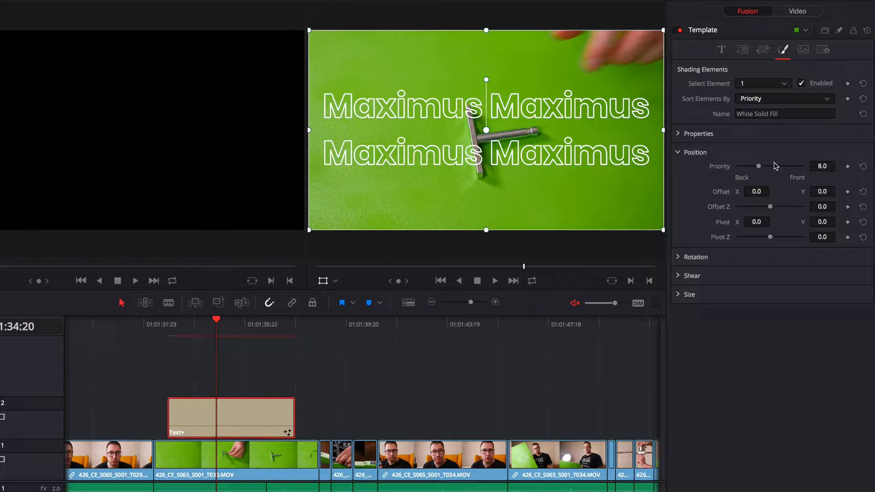
pyautogui.click(679, 257)
pyautogui.click(679, 322)
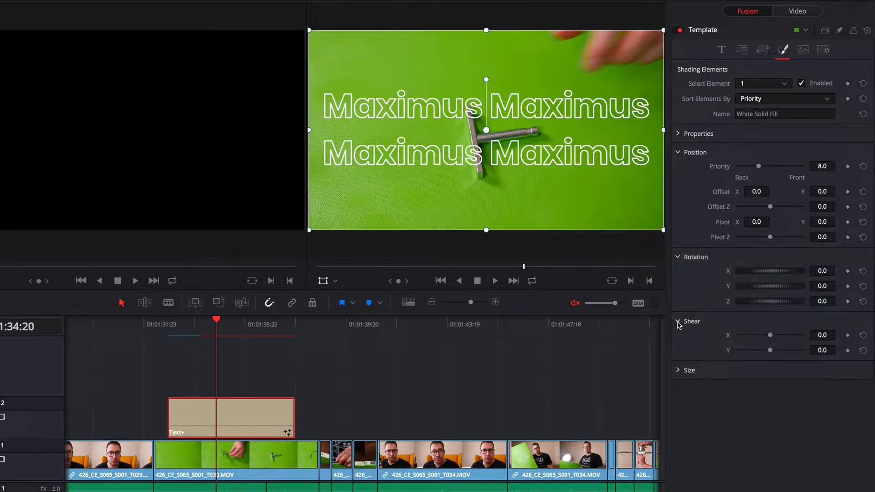
pyautogui.click(679, 371)
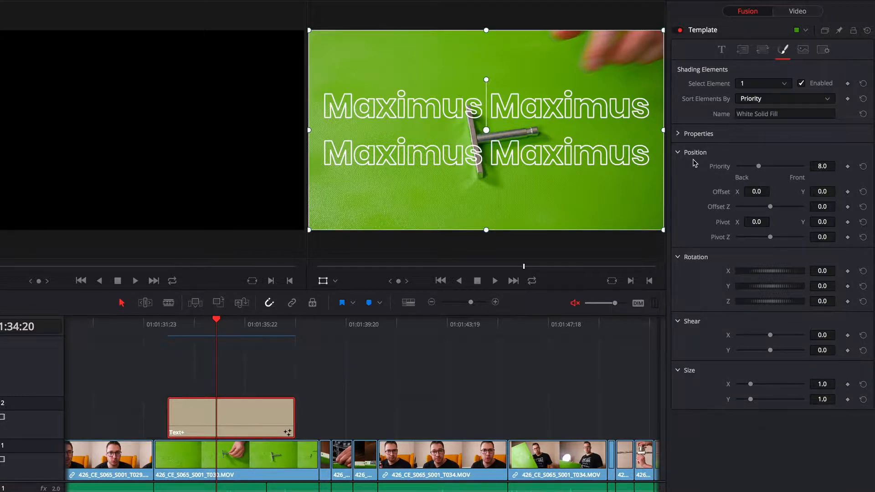
pyautogui.click(680, 133)
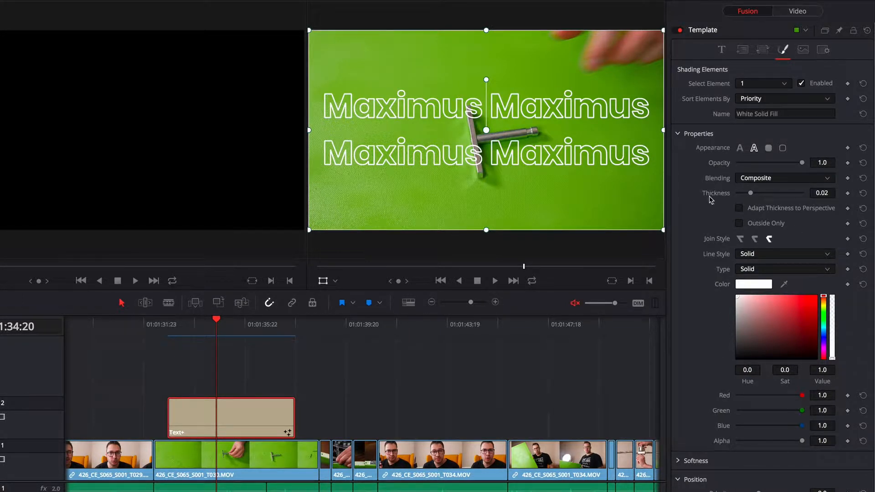
# Compare the title's image settings with the Text1 Image options in Fusion.
pyautogui.click(721, 49)
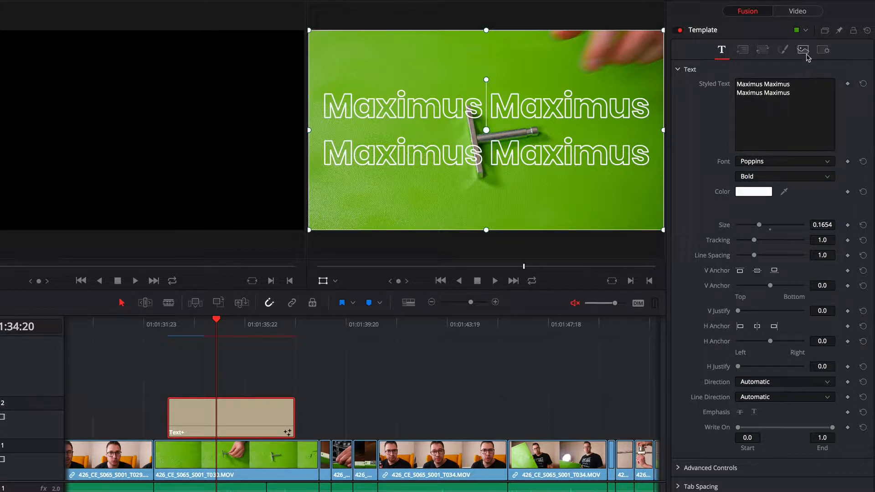
pyautogui.click(804, 50)
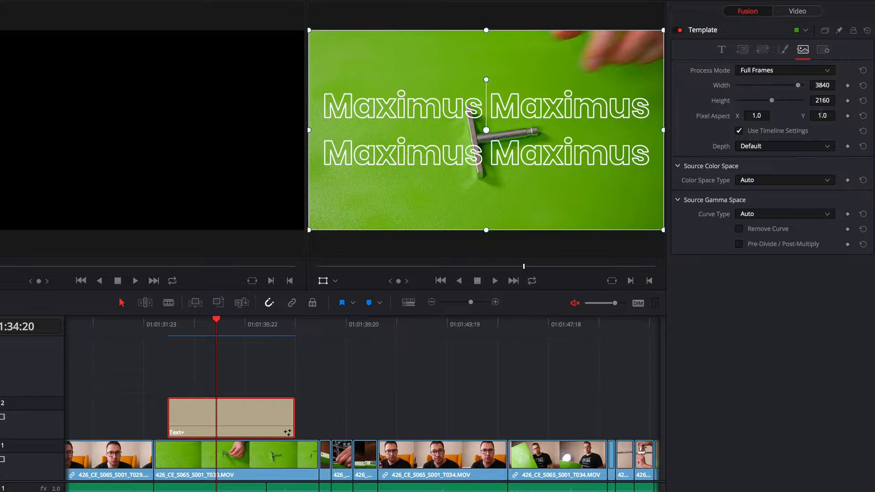
pyautogui.press('super+Tab')
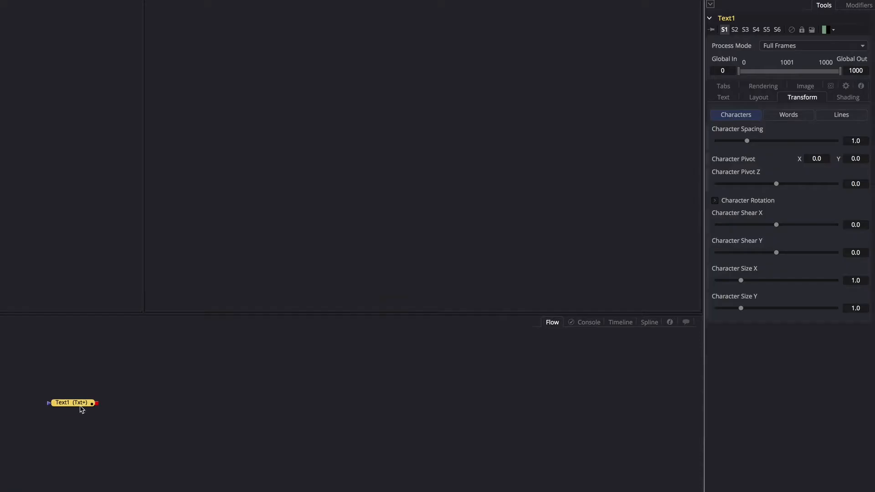
pyautogui.moveTo(85, 404); pyautogui.dragTo(127, 396)
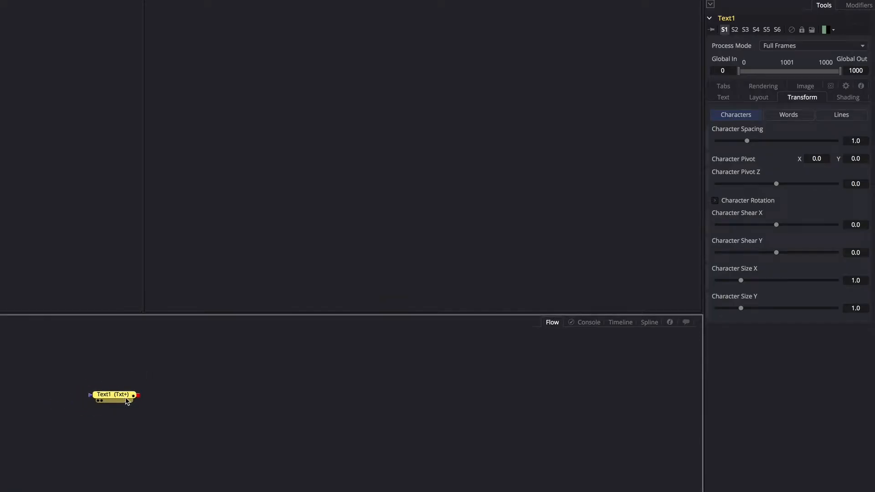
pyautogui.click(810, 87)
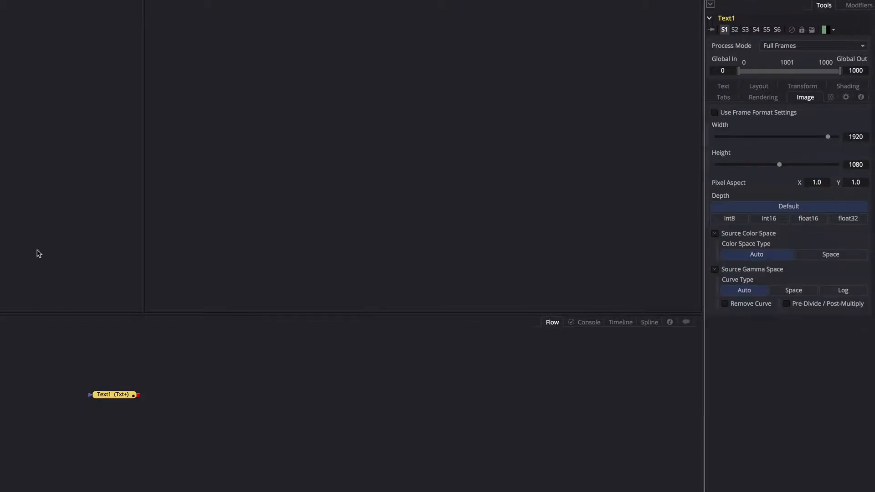
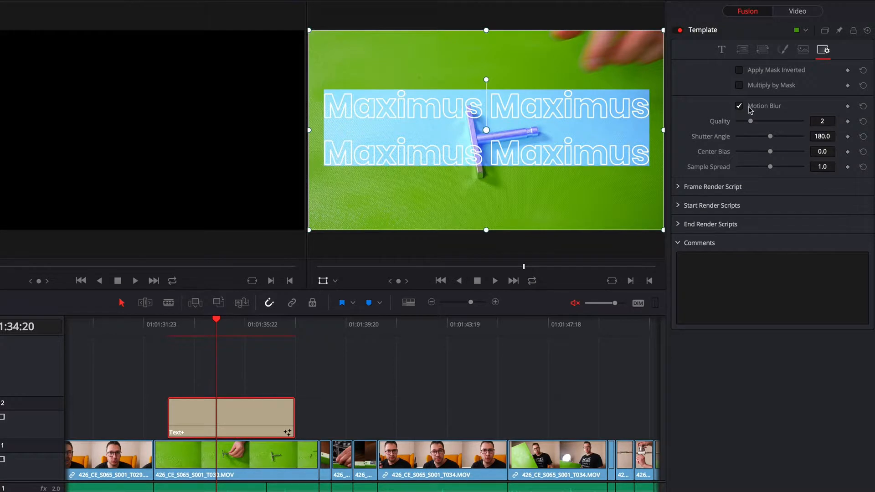
# Turn off Motion Blur for the title.
pyautogui.click(742, 108)
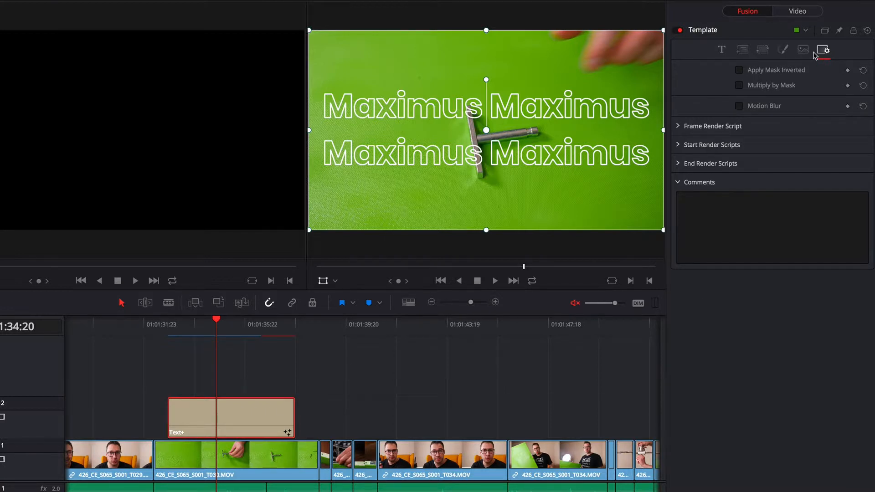
# Switch the title template to version 2 and set that version's text color to red.
pyautogui.click(826, 32)
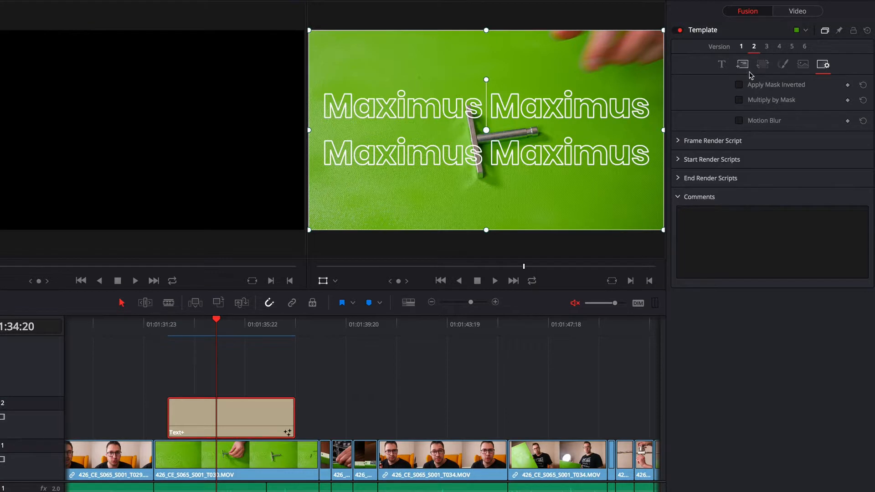
pyautogui.click(723, 65)
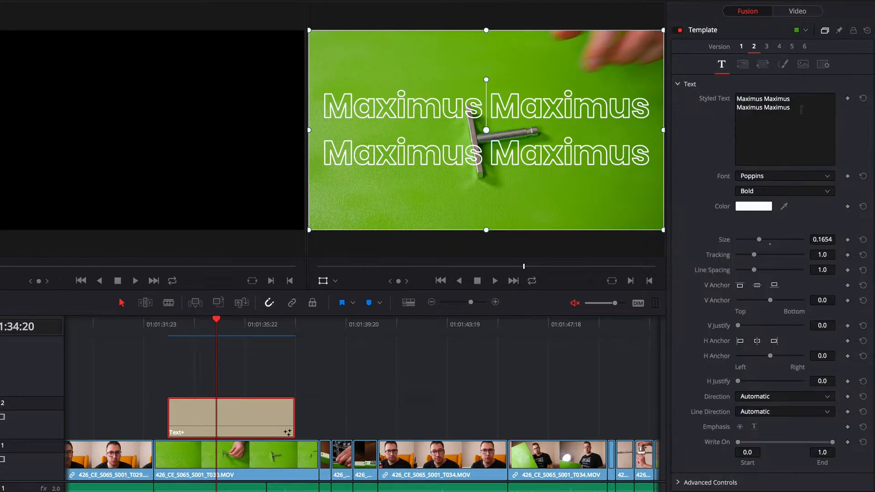
pyautogui.click(756, 210)
pyautogui.click(407, 249)
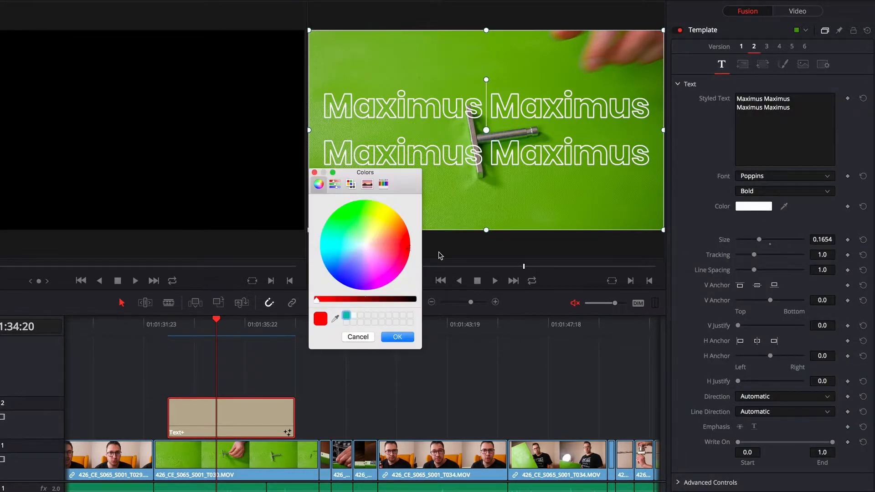
pyautogui.click(409, 337)
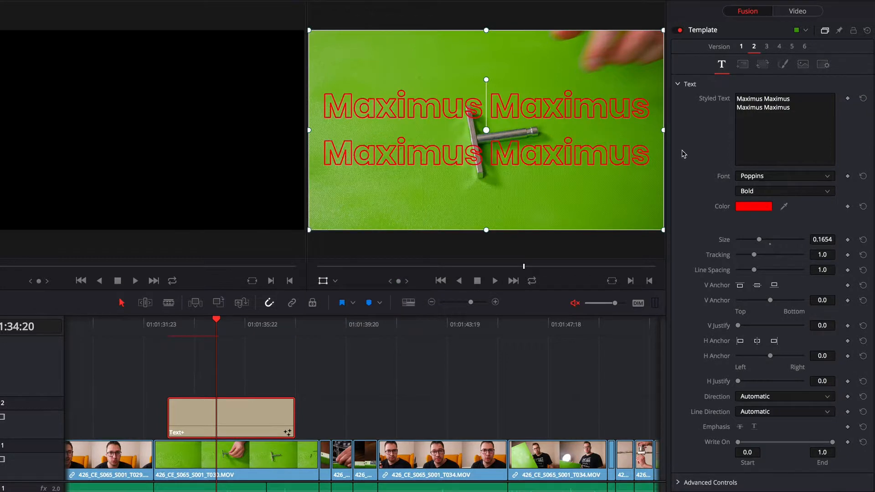
# Compare the white version 1 of the title with the red version 2, ending on version 2.
pyautogui.click(744, 50)
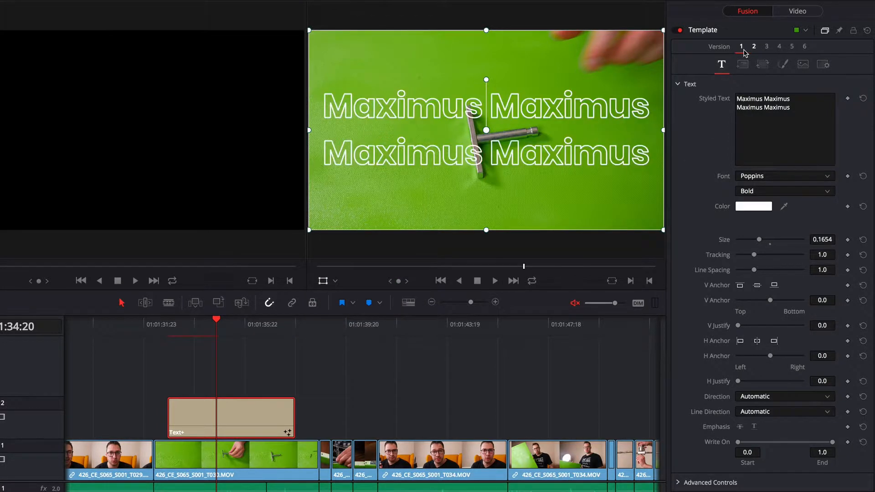
pyautogui.click(754, 50)
pyautogui.click(743, 49)
pyautogui.click(754, 49)
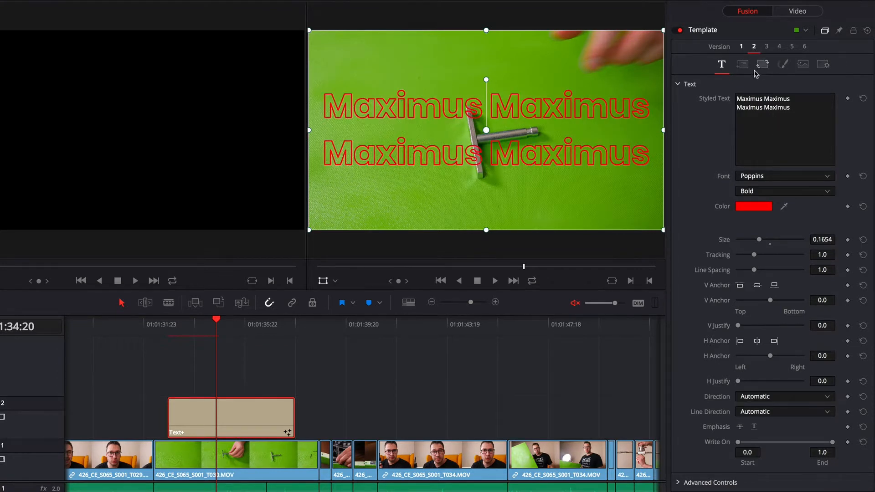
# In version 2, give shading element 1 the first join style, the filled text appearance and the Image type.
pyautogui.click(763, 65)
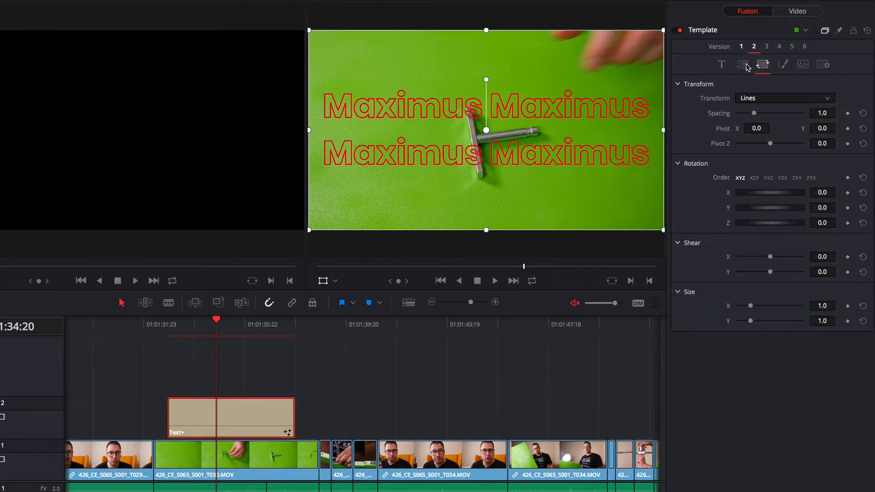
pyautogui.click(742, 65)
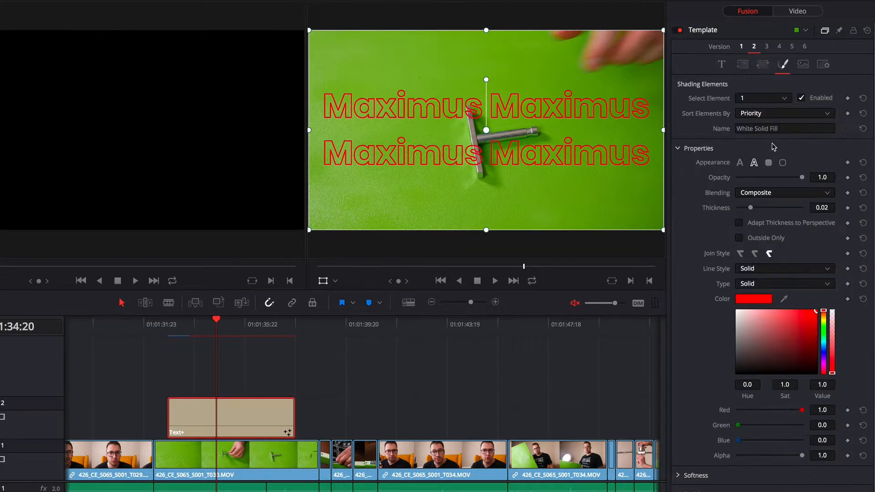
pyautogui.click(741, 253)
pyautogui.click(740, 163)
pyautogui.click(771, 208)
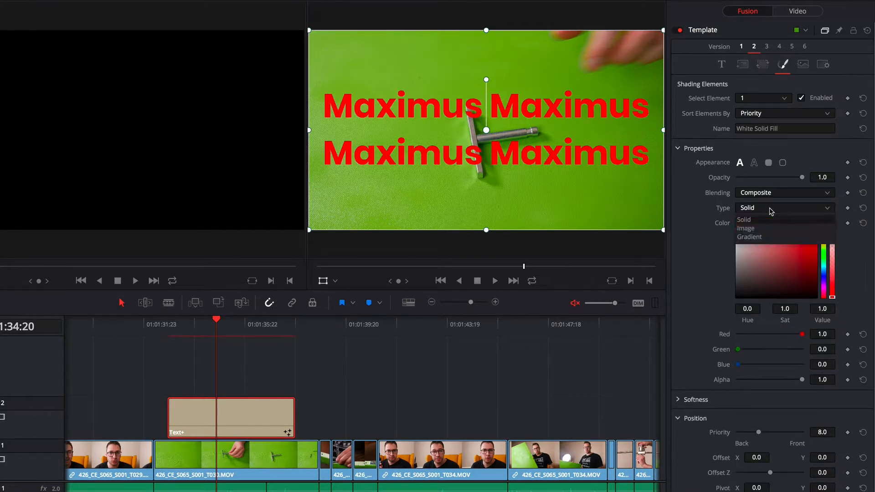
pyautogui.click(760, 229)
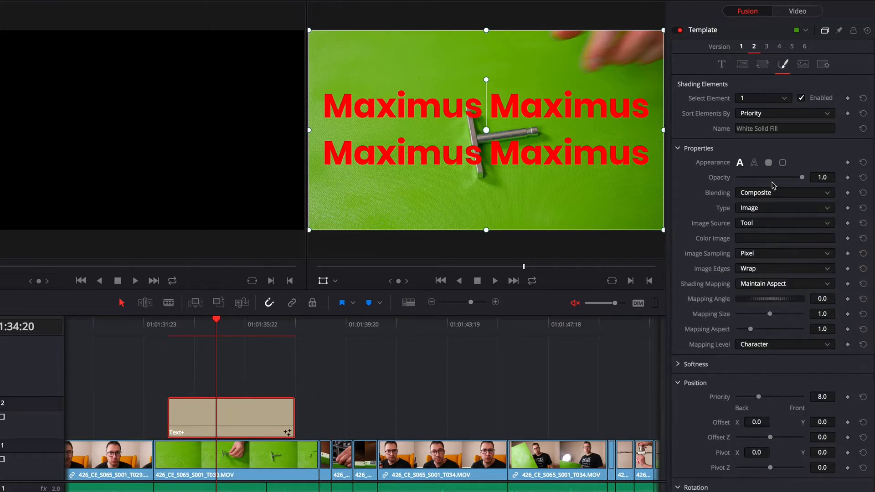
# Set shading element 1 back to the outlined text appearance and choose the Dash line style.
pyautogui.click(754, 163)
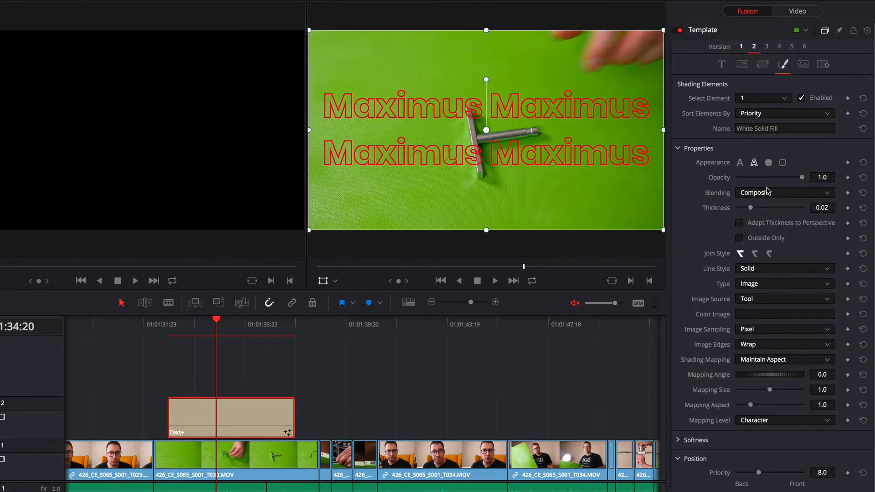
pyautogui.click(772, 196)
pyautogui.click(766, 201)
pyautogui.click(761, 270)
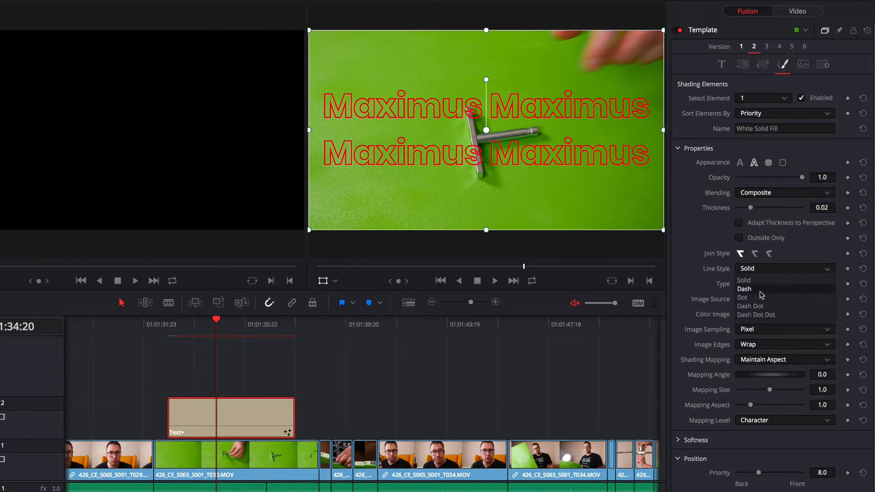
pyautogui.click(745, 289)
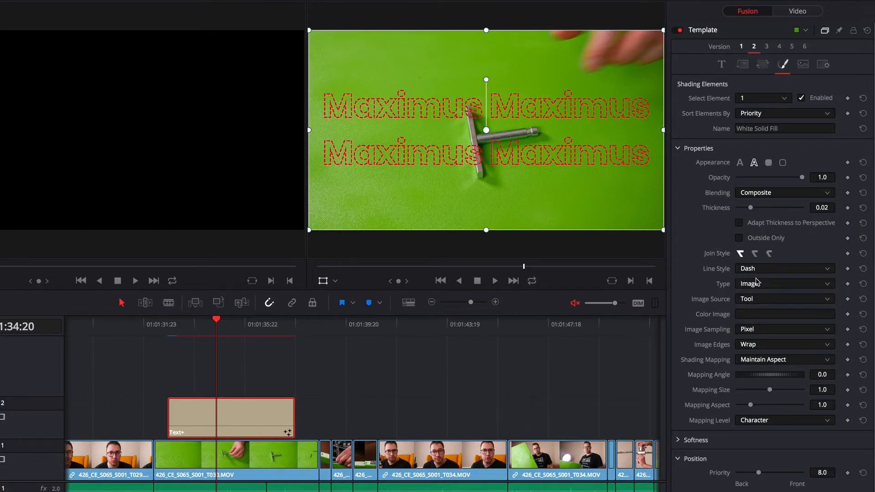
# Compare the dashed version 2 with version 1, leave version 1 active and show its text settings.
pyautogui.click(742, 47)
pyautogui.click(753, 47)
pyautogui.click(742, 47)
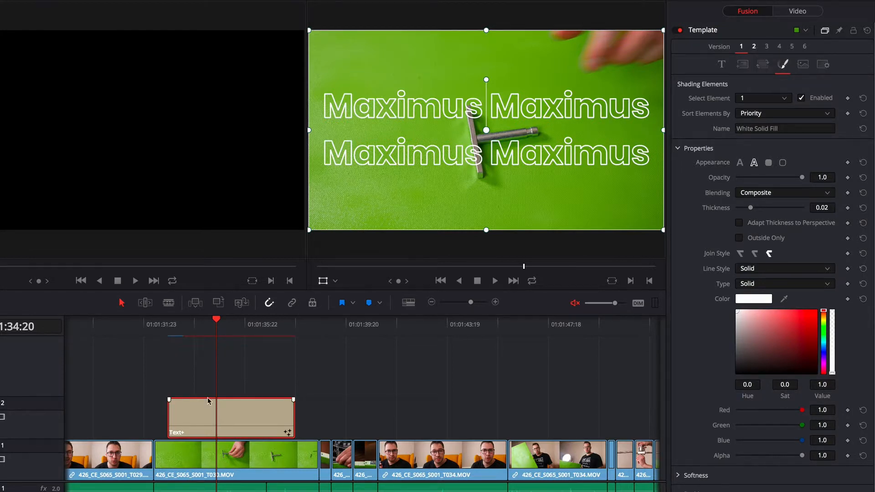
pyautogui.moveTo(213, 415)
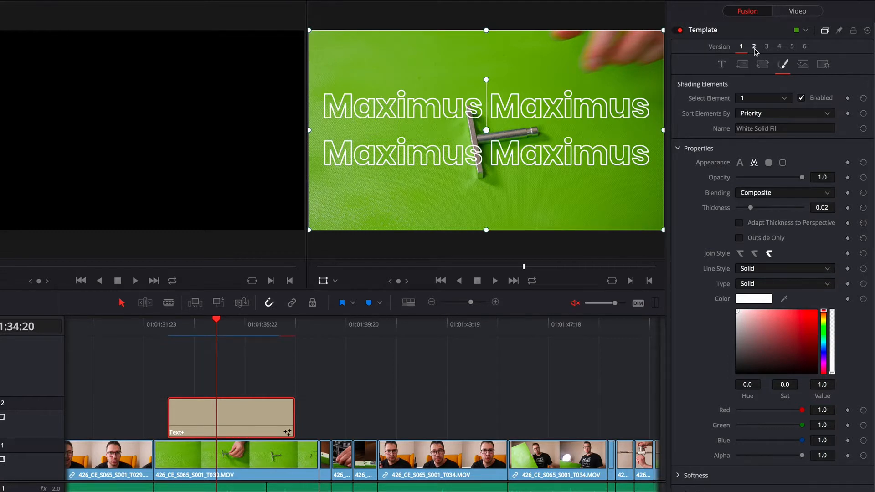
pyautogui.click(722, 64)
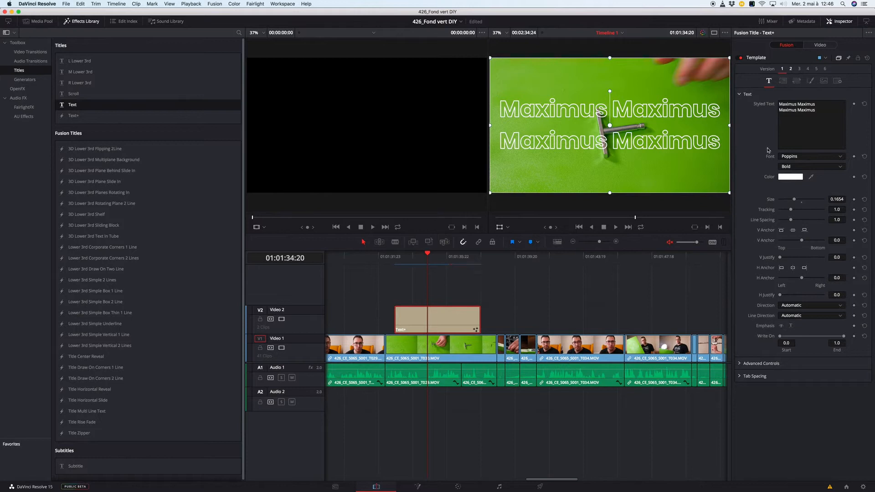
# Hide the Inspector on the edit timeline and open the title's composition in Fusion at frame 4.
pyautogui.click(841, 24)
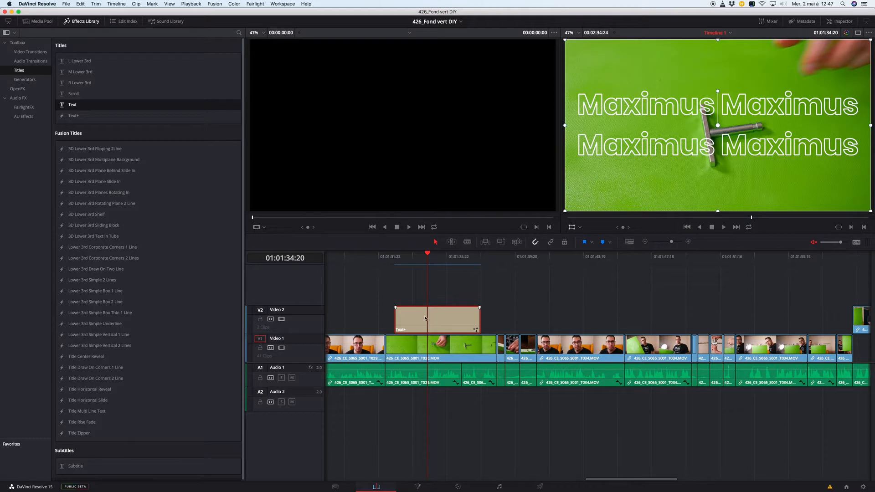
pyautogui.click(419, 487)
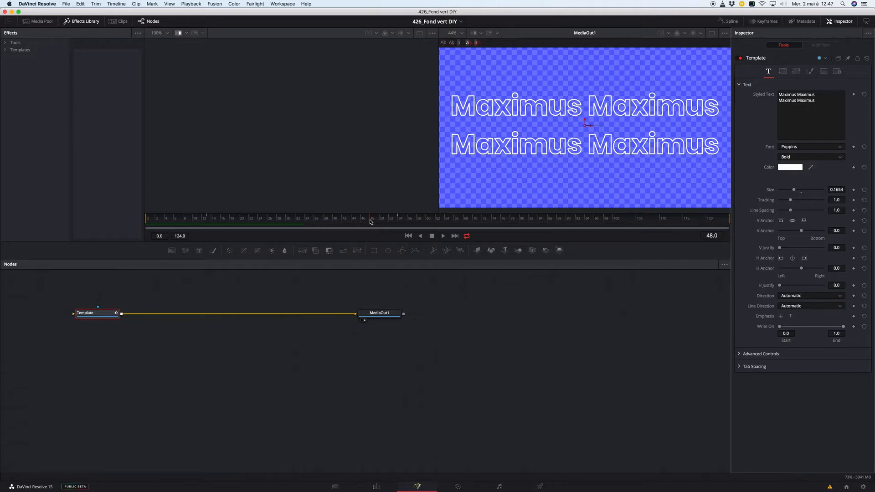
pyautogui.moveTo(354, 222); pyautogui.dragTo(165, 222)
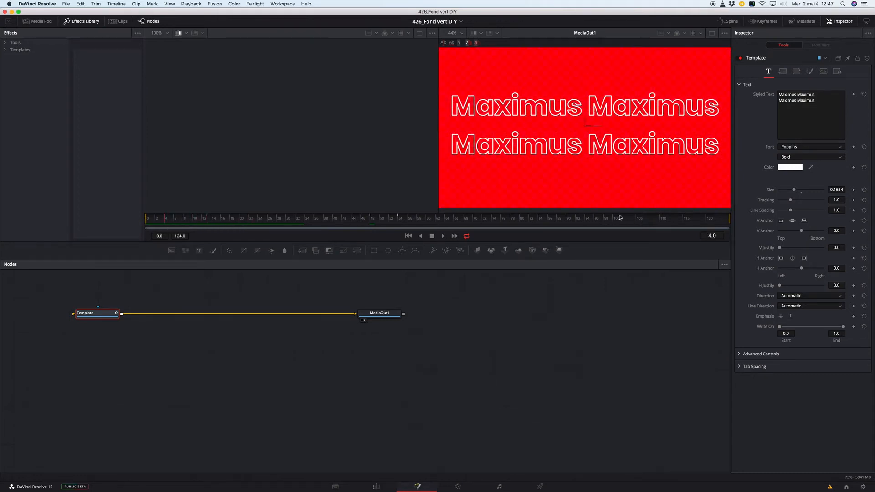
# Move the Template node slightly closer to MediaOut1 and examine its image settings and Depth options.
pyautogui.moveTo(104, 316); pyautogui.dragTo(140, 320)
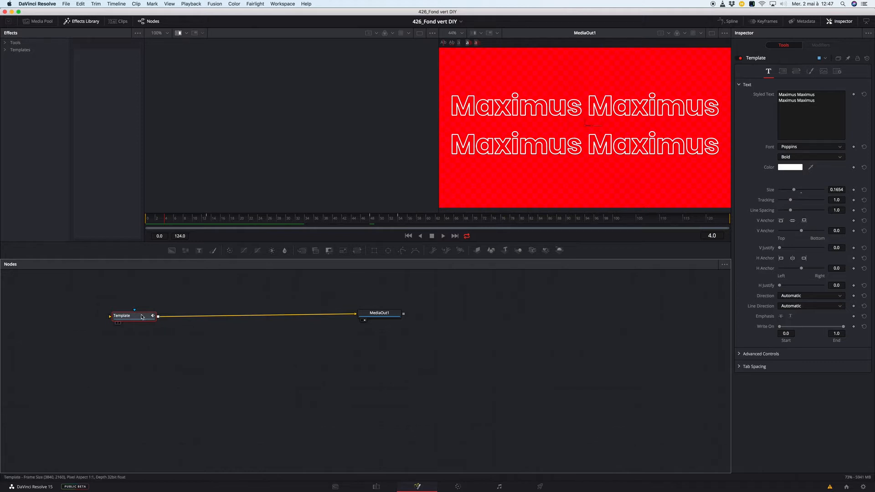
pyautogui.moveTo(146, 318)
pyautogui.click(824, 72)
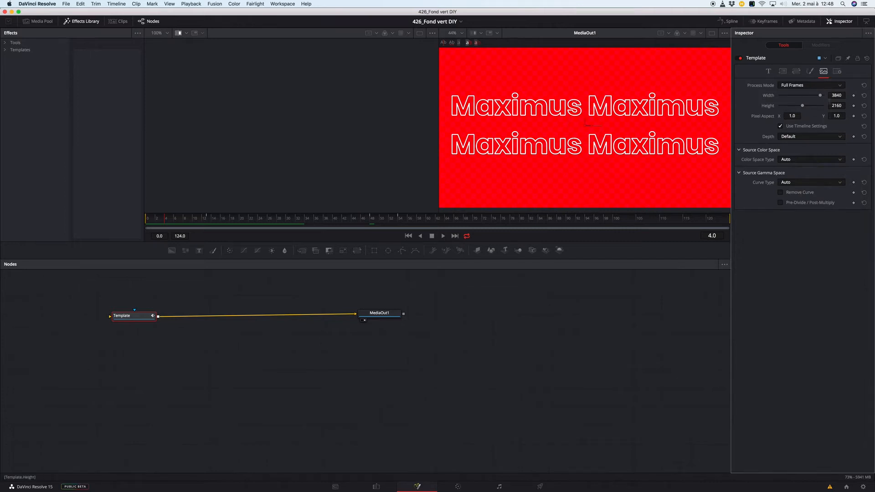
pyautogui.click(804, 141)
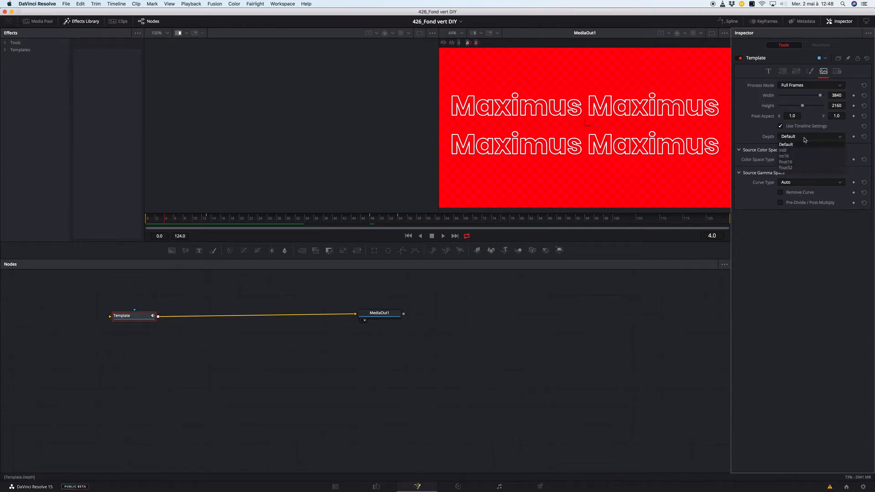
pyautogui.click(760, 130)
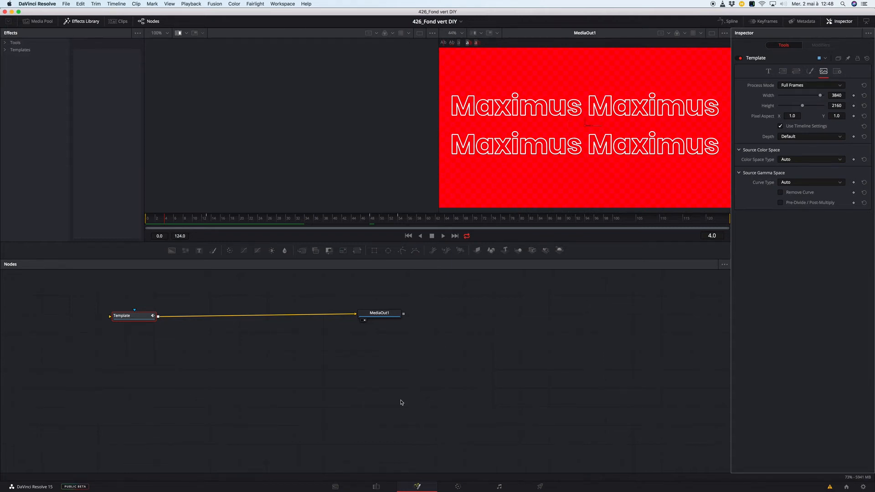
# Return to the edit timeline and move the playhead to 01:01:33:16.
pyautogui.click(376, 486)
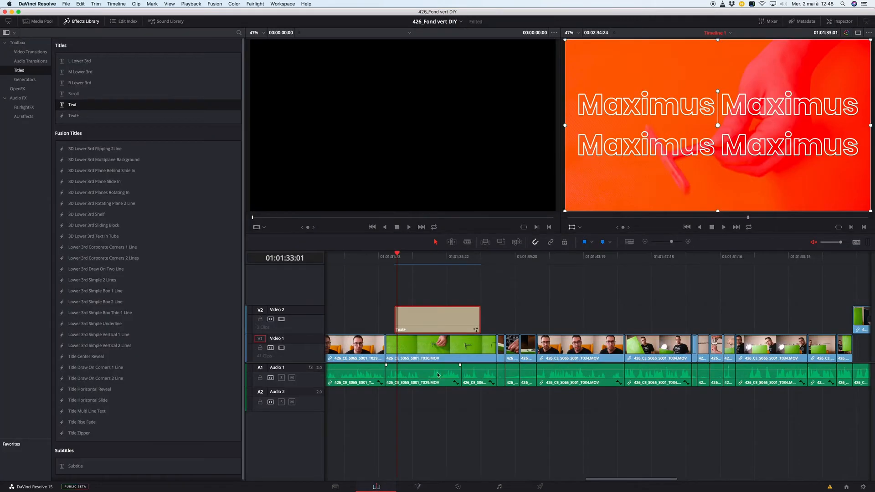
pyautogui.moveTo(415, 259)
pyautogui.mouseDown()
pyautogui.moveTo(431, 258)
pyautogui.moveTo(405, 258)
pyautogui.moveTo(434, 257)
pyautogui.moveTo(408, 259)
pyautogui.mouseUp()
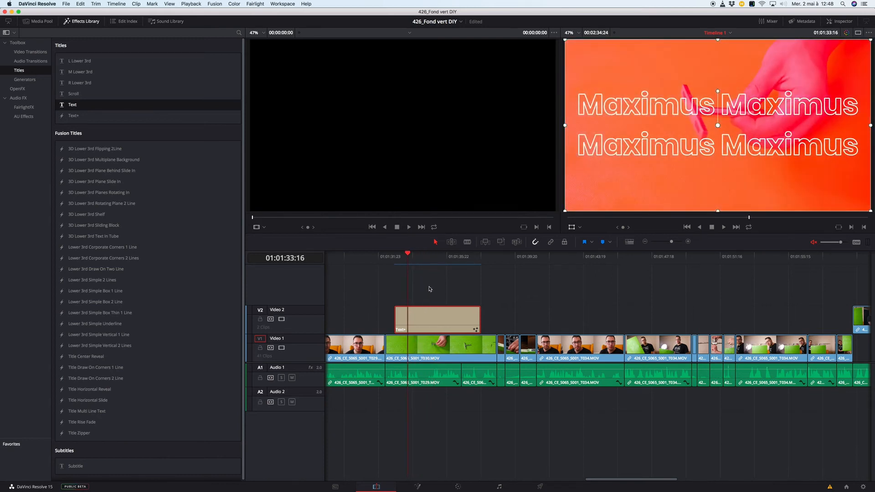